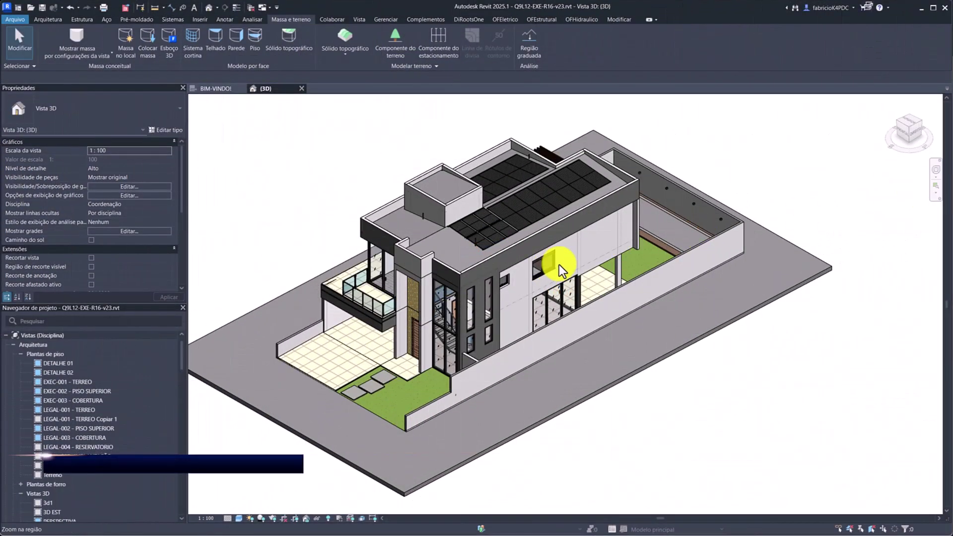
# Pan the 3D view and select the site toposolid under the house.
pyautogui.moveTo(613, 254)
pyautogui.mouseDown(button='middle')
pyautogui.moveTo(650, 251)
pyautogui.moveTo(637, 237)
pyautogui.mouseUp(button='middle')
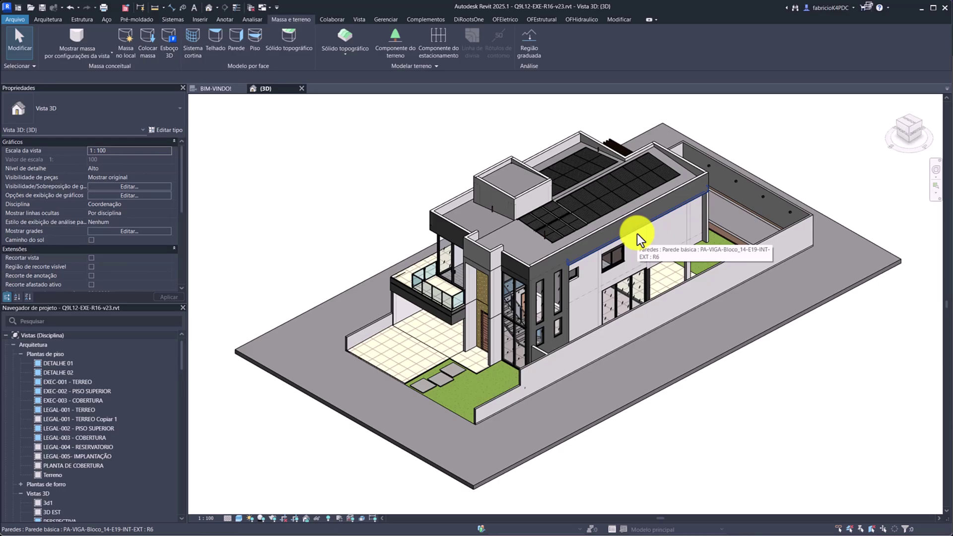
pyautogui.click(690, 369)
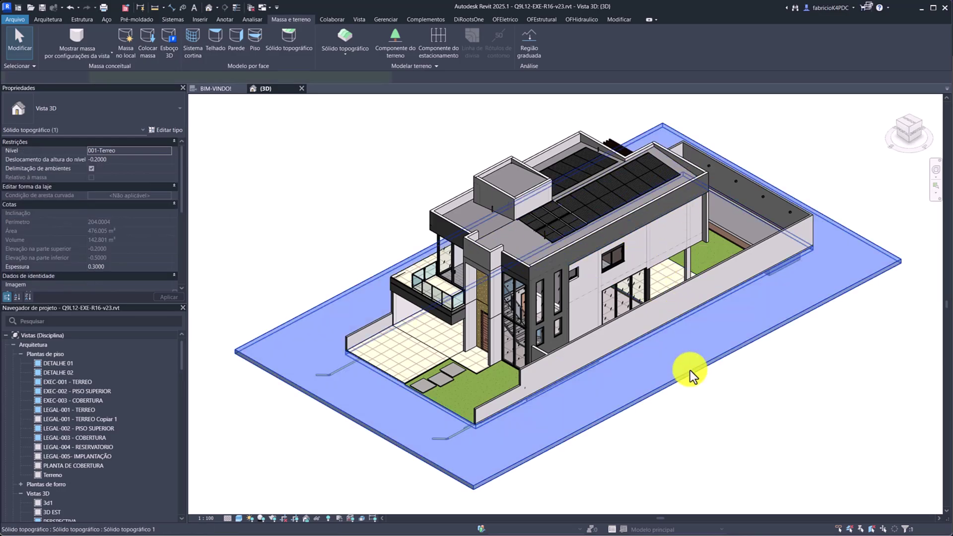
pyautogui.moveTo(675, 344); pyautogui.dragTo(632, 361, button='middle')
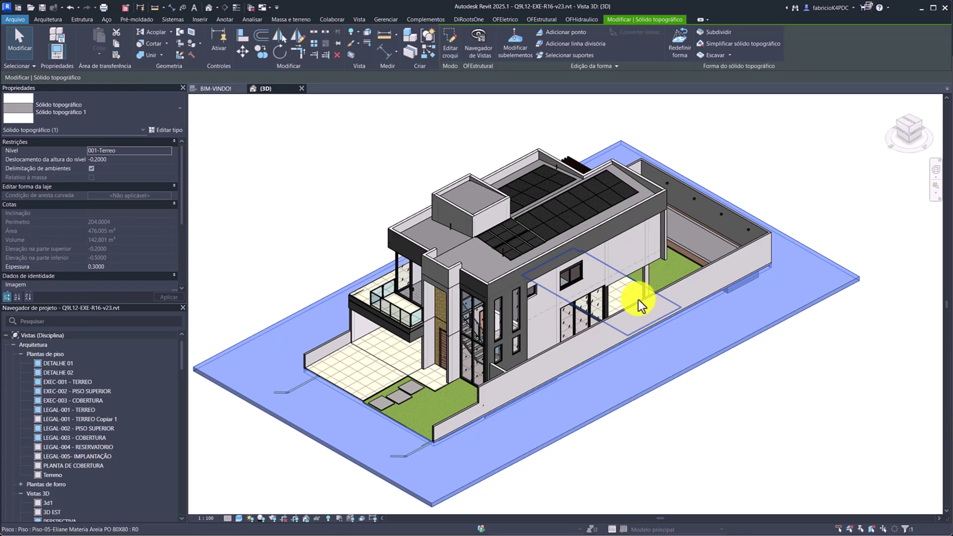
# Check the course page in the browser, then return to the Revit model.
pyautogui.press('super+Tab')
pyautogui.click(636, 294)
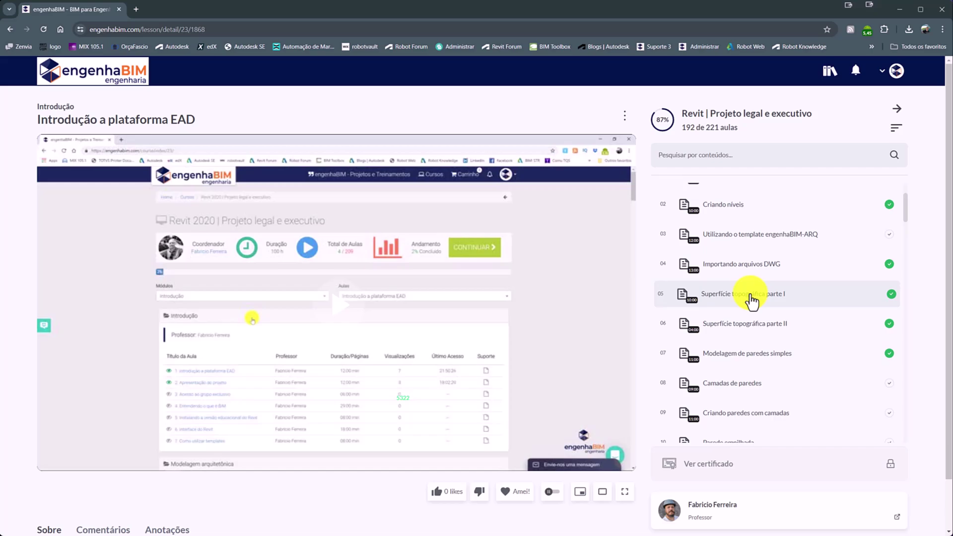
pyautogui.press('super+Tab')
pyautogui.click(604, 165)
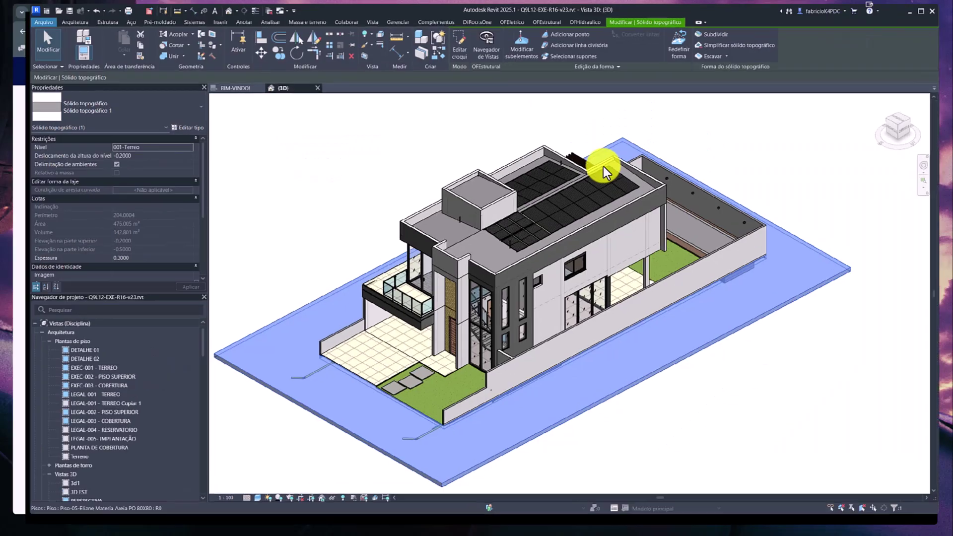
# Orbit around the house and reselect the site toposolid (offset -0.2000, thickness 0.3000).
pyautogui.press('Escape')
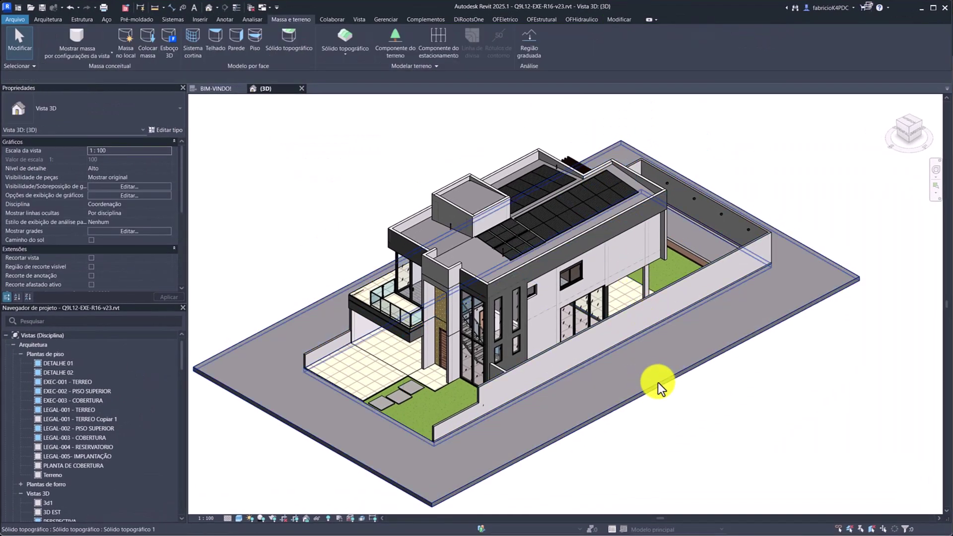
pyautogui.moveTo(374, 210)
pyautogui.keyDown('shift'); pyautogui.mouseDown(button='middle')
pyautogui.moveTo(479, 153)
pyautogui.moveTo(502, 198)
pyautogui.mouseUp(button='middle'); pyautogui.keyUp('shift')
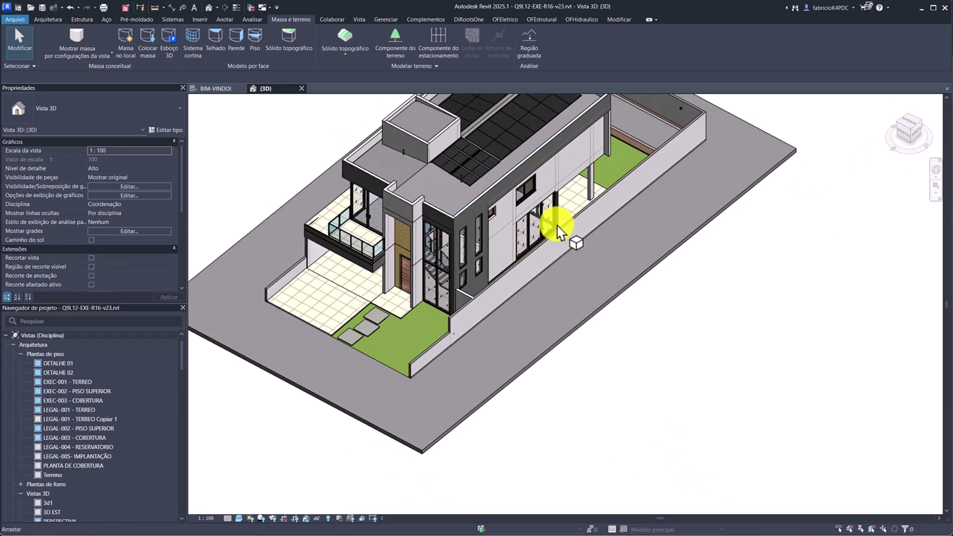
pyautogui.keyDown('shift'); pyautogui.moveTo(551, 213); pyautogui.dragTo(607, 322, button='middle'); pyautogui.keyUp('shift')
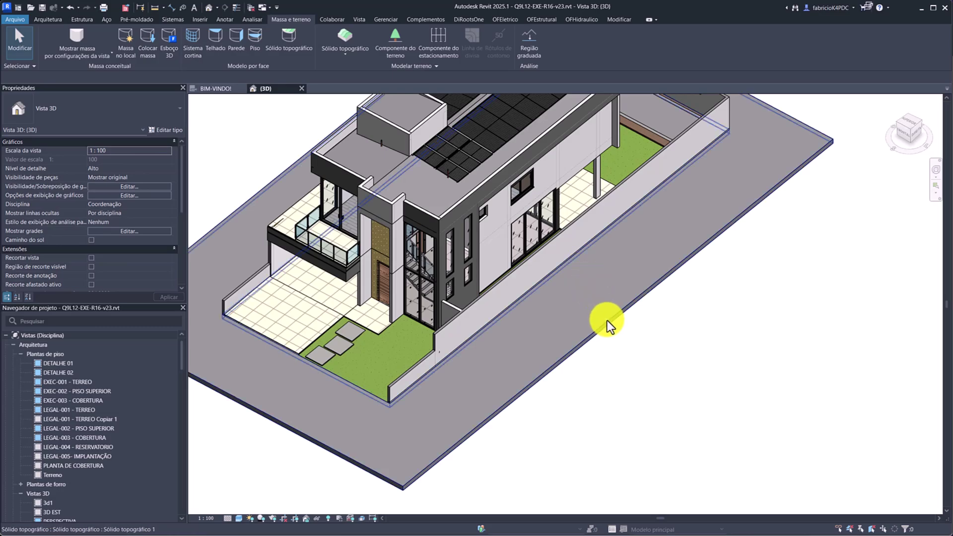
pyautogui.click(607, 322)
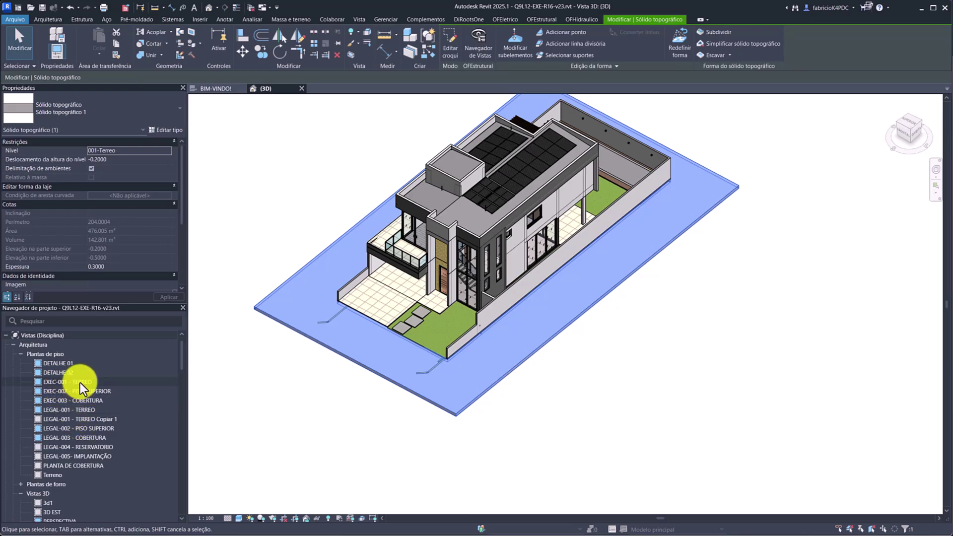
# Open the Terreno floor plan, dismiss the save reminder, and select the site toposolid.
pyautogui.doubleClick(51, 474)
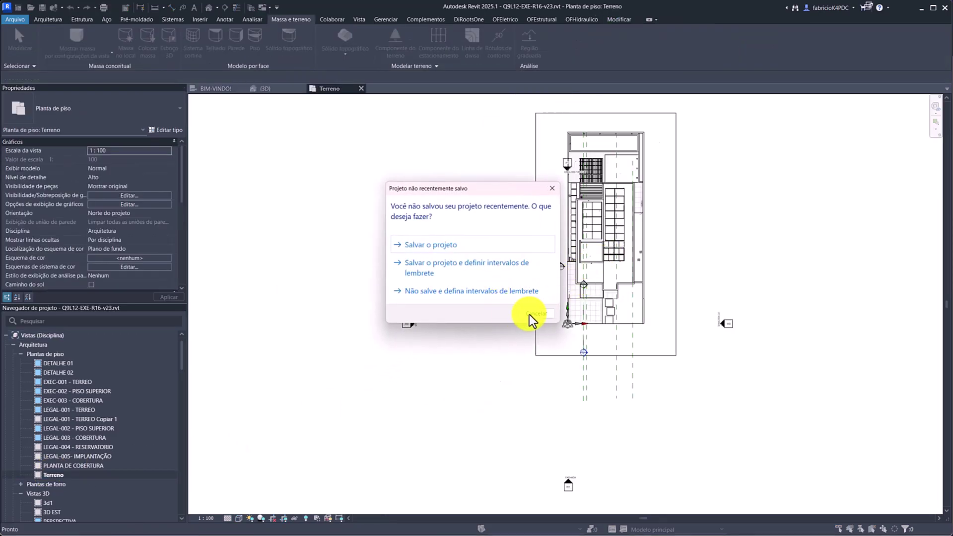
pyautogui.click(529, 314)
pyautogui.click(639, 234)
pyautogui.scroll(2, 640, 229)
pyautogui.scroll(2, 621, 243)
pyautogui.scroll(2, 561, 256)
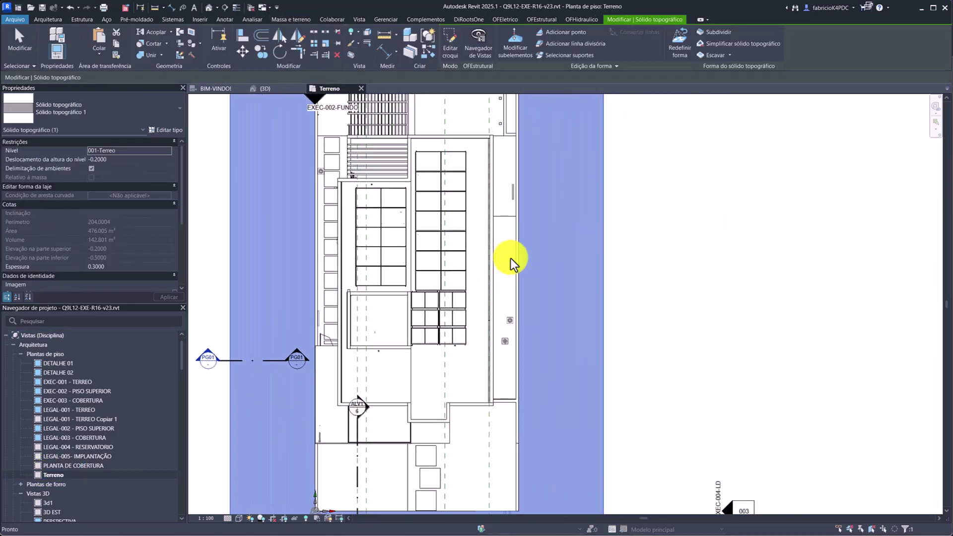
pyautogui.scroll(-1, 510, 258)
pyautogui.click(579, 251)
pyautogui.click(591, 250)
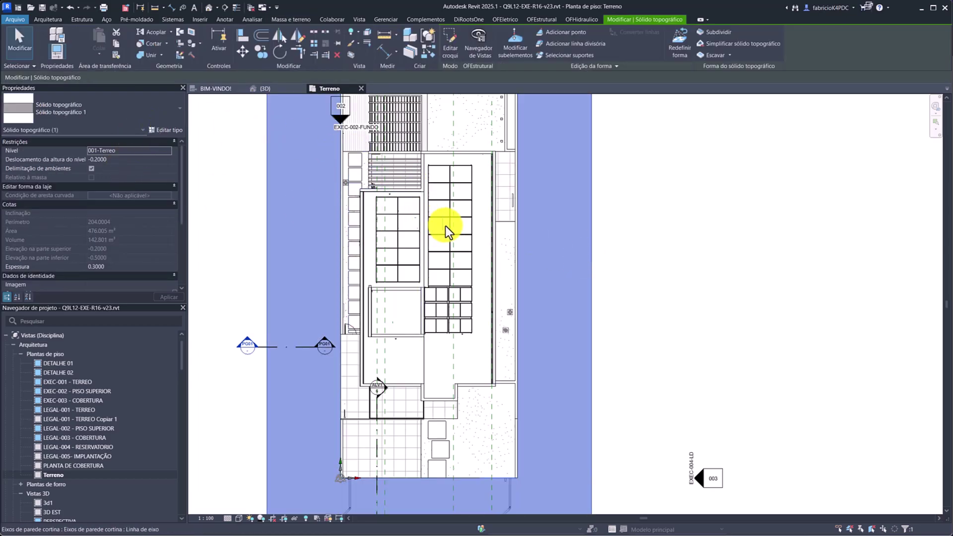
pyautogui.scroll(-2, 446, 226)
# Set the plan's visual style to Shaded and recentre the site.
pyautogui.click(239, 518)
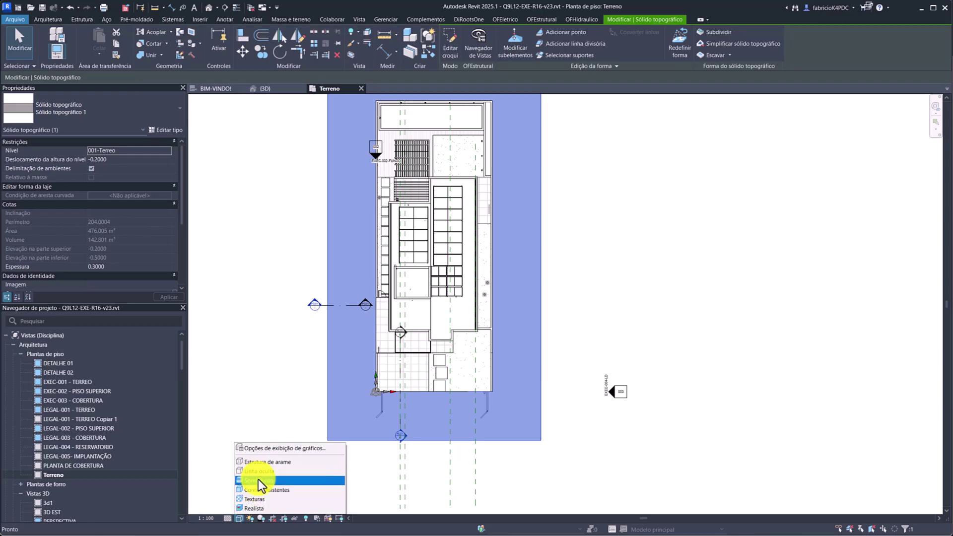
pyautogui.click(258, 480)
pyautogui.click(574, 217)
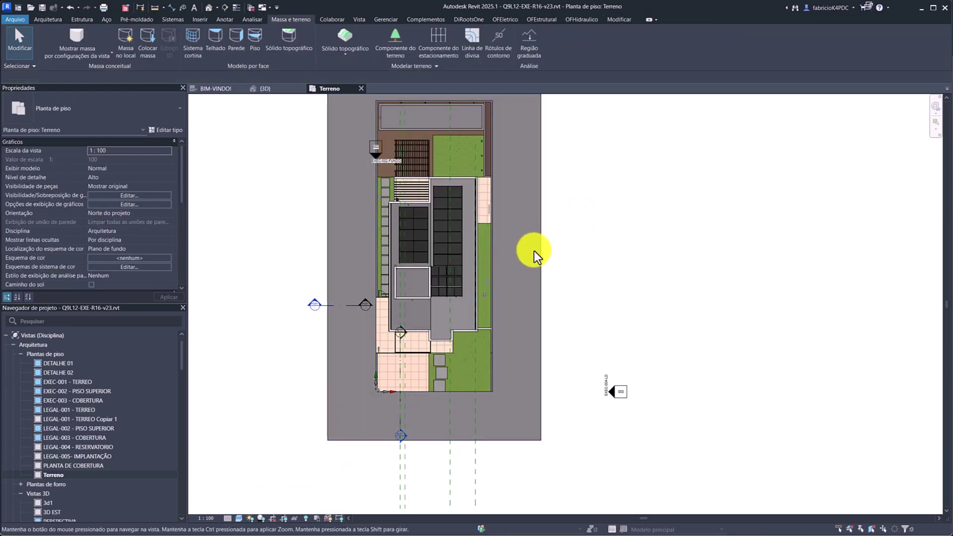
pyautogui.moveTo(534, 252); pyautogui.dragTo(478, 279, button='middle')
pyautogui.scroll(-3, 497, 283)
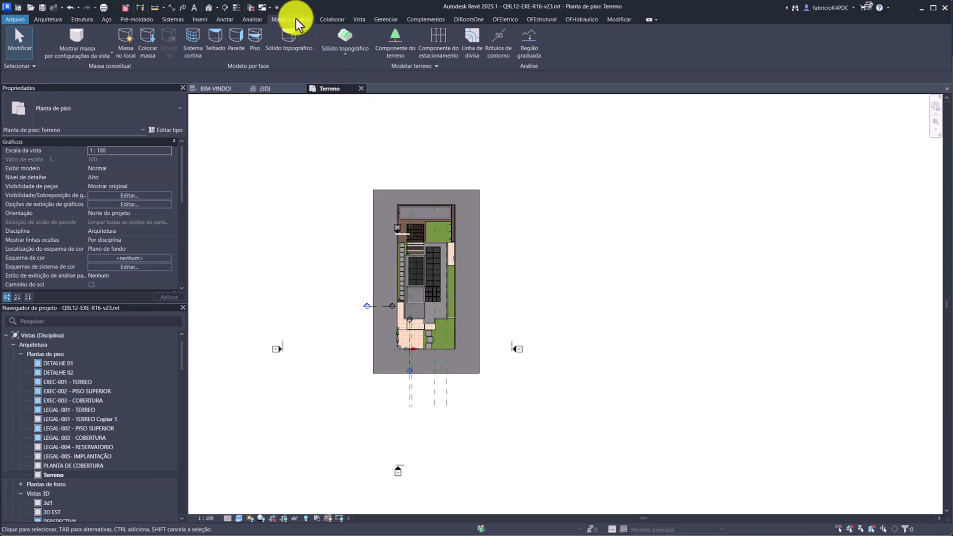
# Start a new toposolid sketch using Sólido topográfico > Criar do esboço on level 001-Terreo.
pyautogui.click(348, 59)
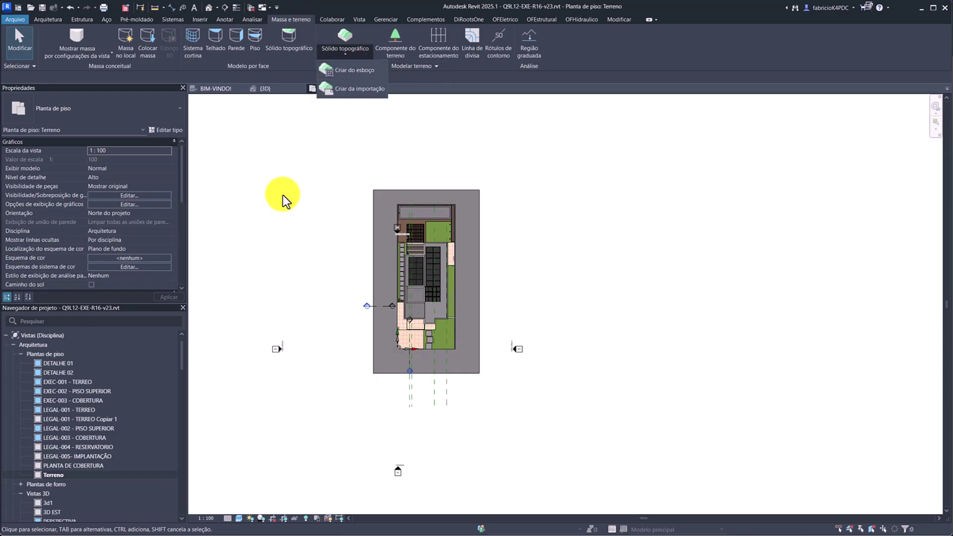
pyautogui.click(351, 70)
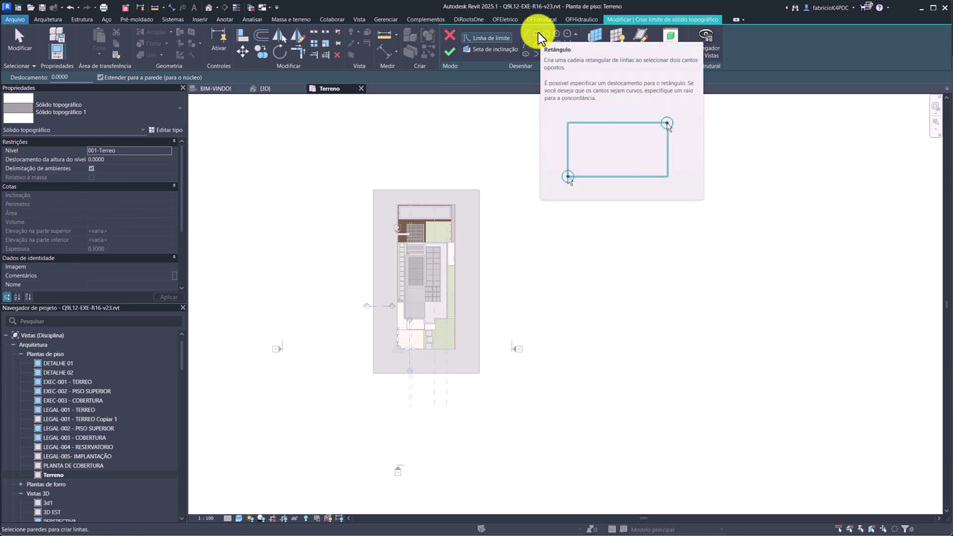
pyautogui.scroll(3, 399, 228)
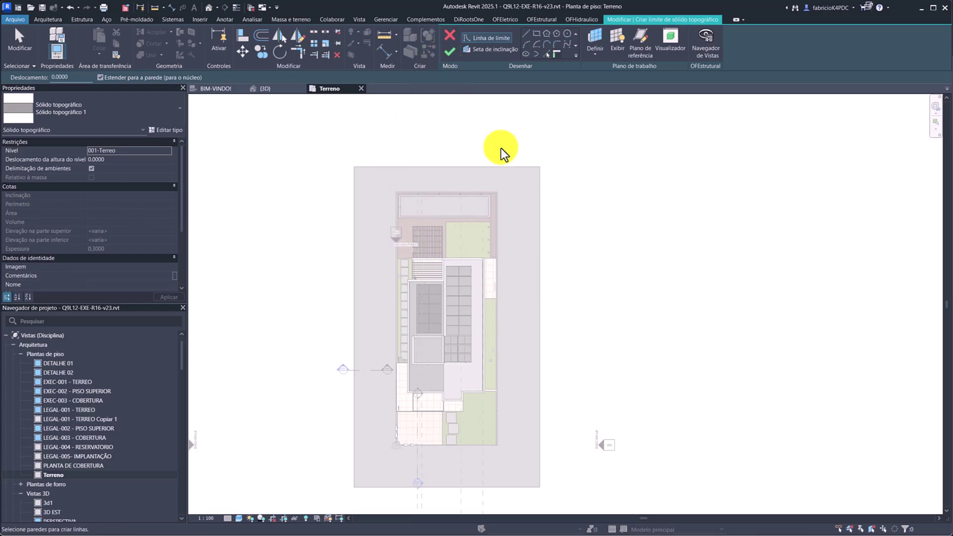
# Sketch a rectangular toposolid beside the house with a small rectangular hole near its top.
pyautogui.moveTo(615, 249); pyautogui.dragTo(542, 230, button='middle')
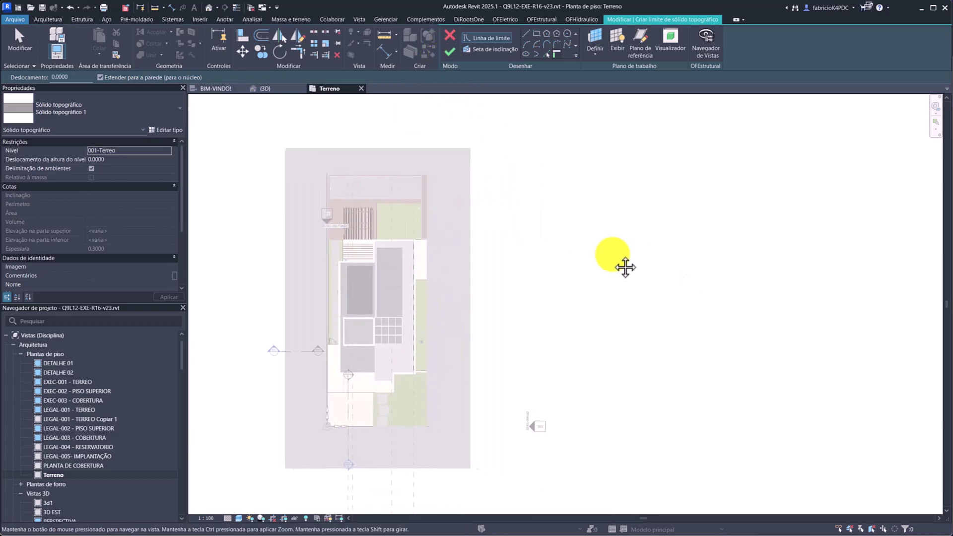
pyautogui.click(536, 33)
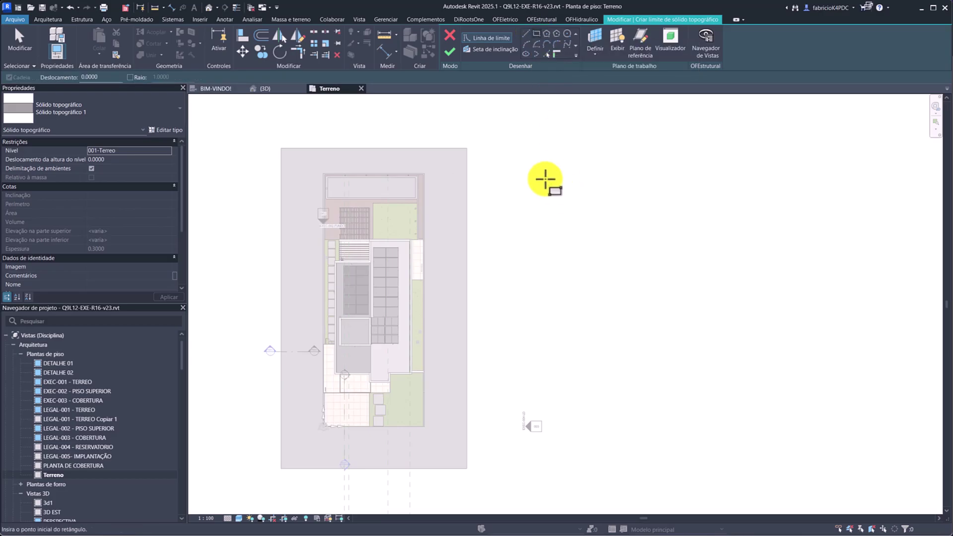
pyautogui.click(512, 147)
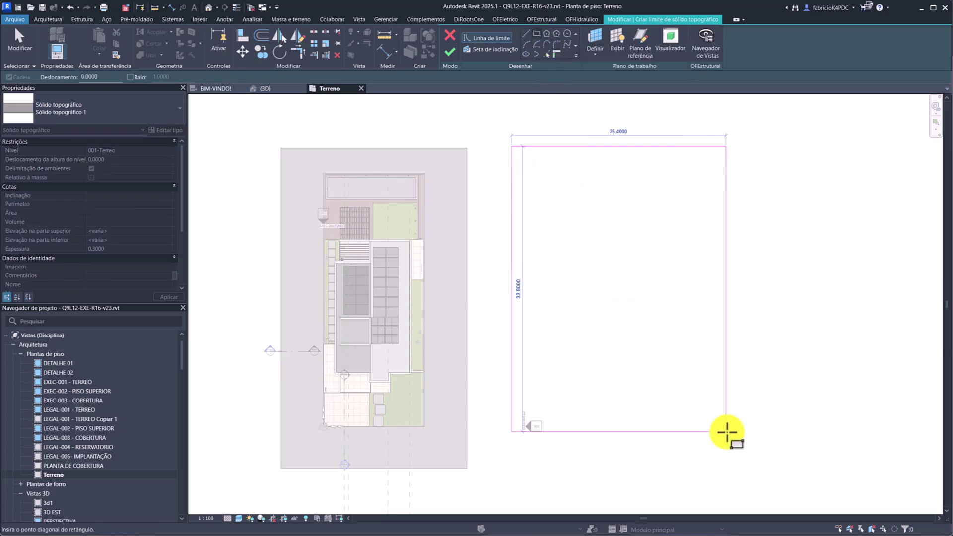
pyautogui.click(726, 472)
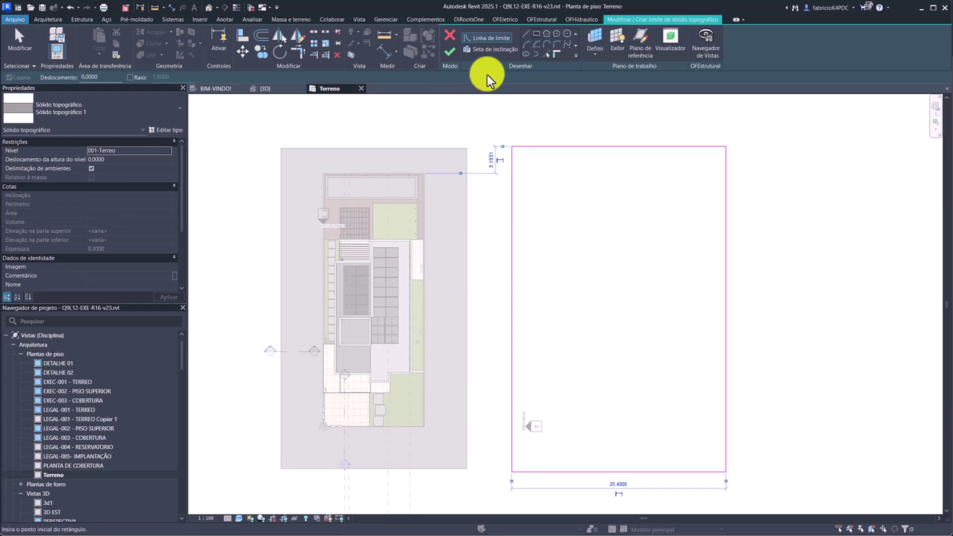
pyautogui.click(626, 176)
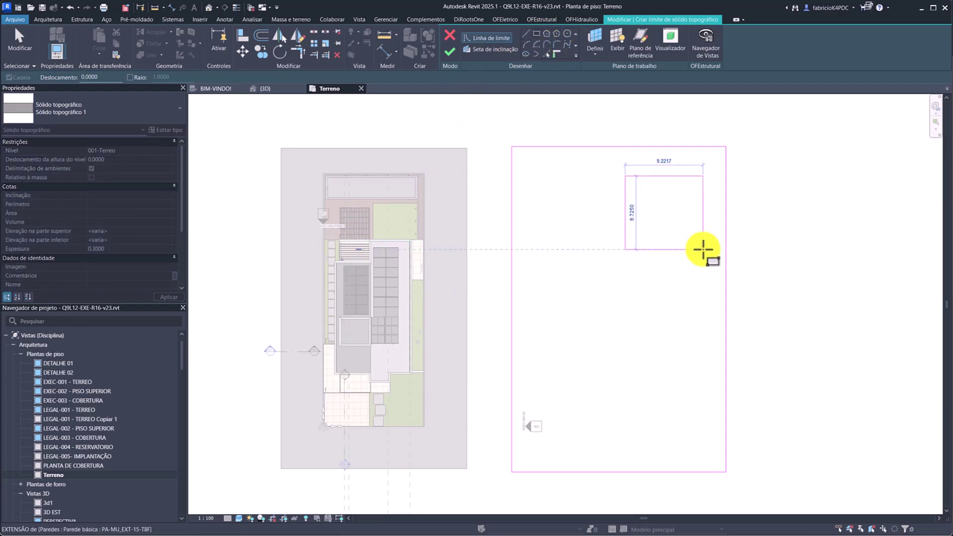
pyautogui.click(704, 249)
pyautogui.click(451, 50)
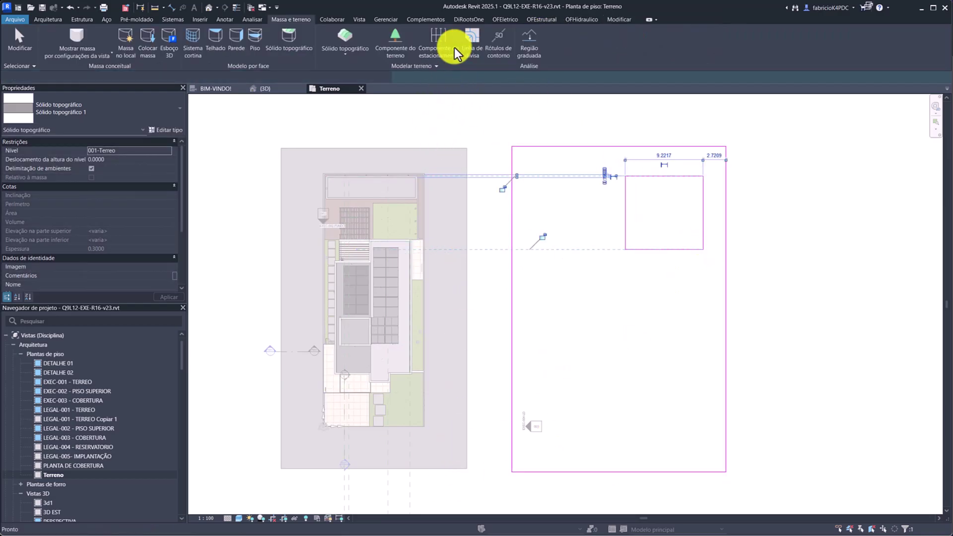
# Deselect the new toposolid and close the BIM-VINDO! view.
pyautogui.click(804, 219)
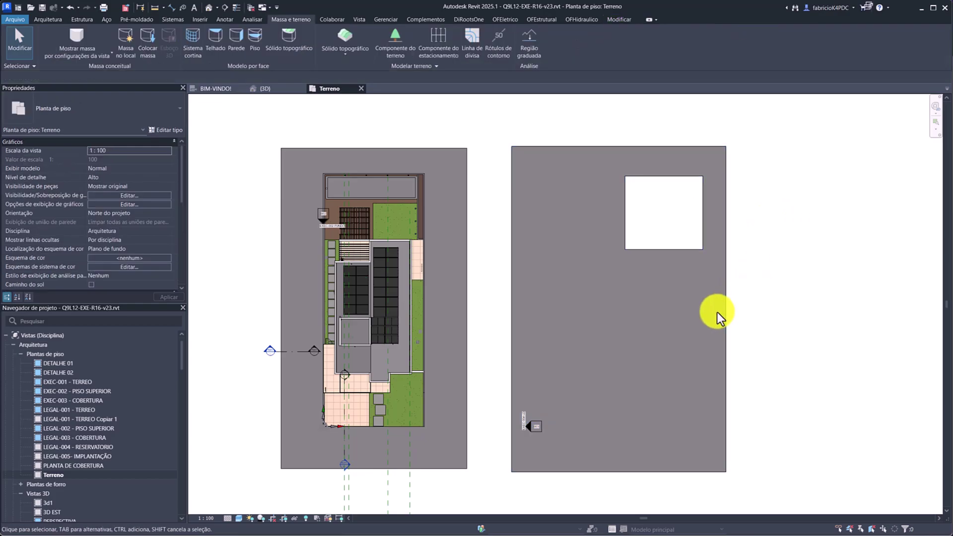
pyautogui.click(239, 88)
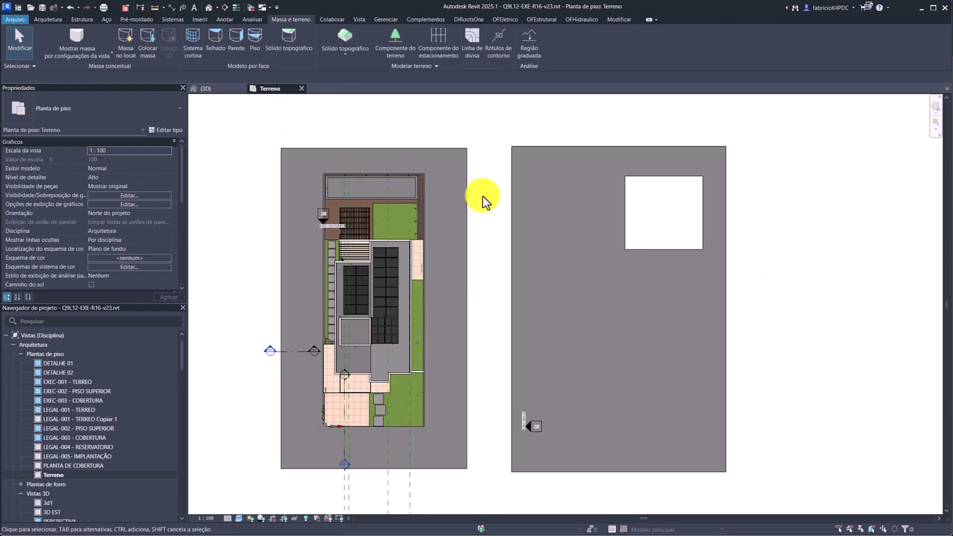
pyautogui.moveTo(529, 211); pyautogui.dragTo(497, 199, button='middle')
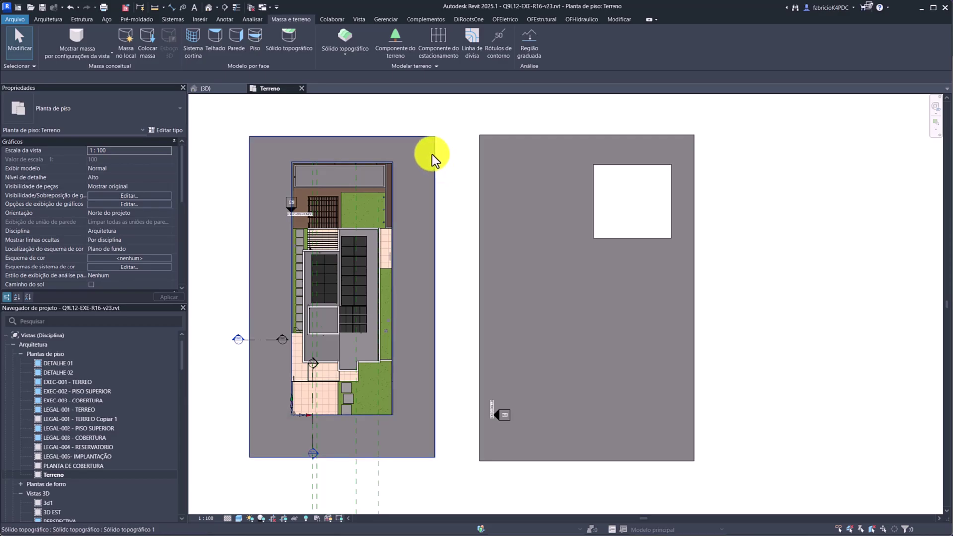
# Tile the Terreno plan and 3D views side by side.
pyautogui.press('w')
pyautogui.press('t')
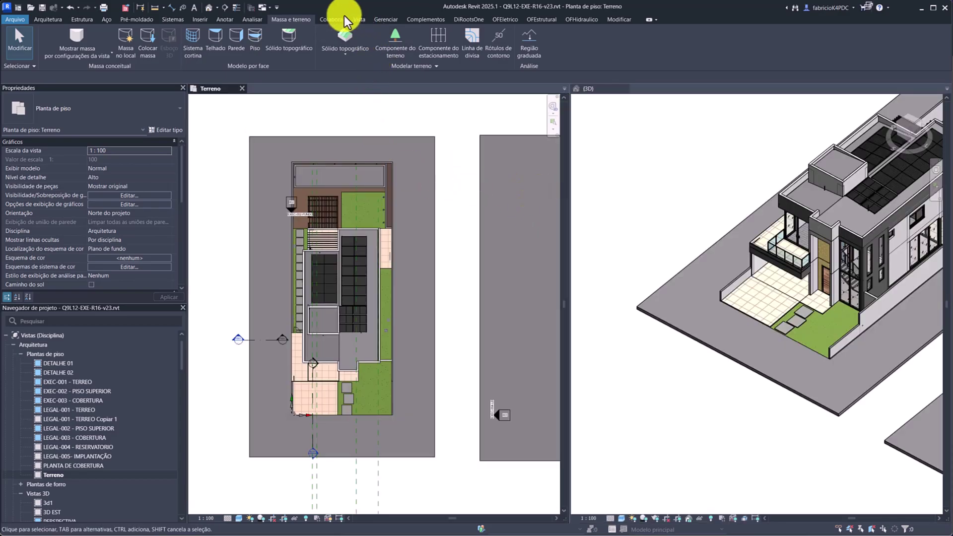
pyautogui.click(366, 18)
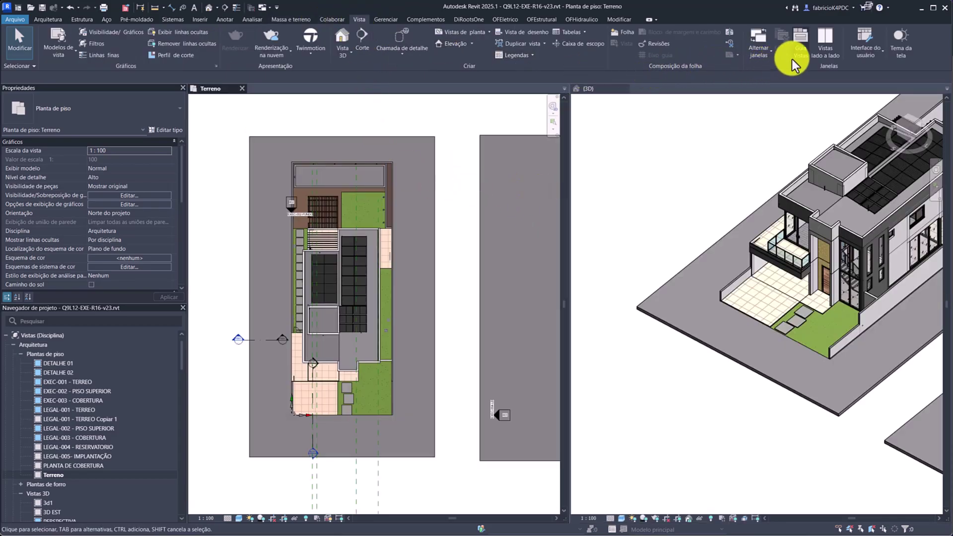
pyautogui.scroll(2, 748, 260)
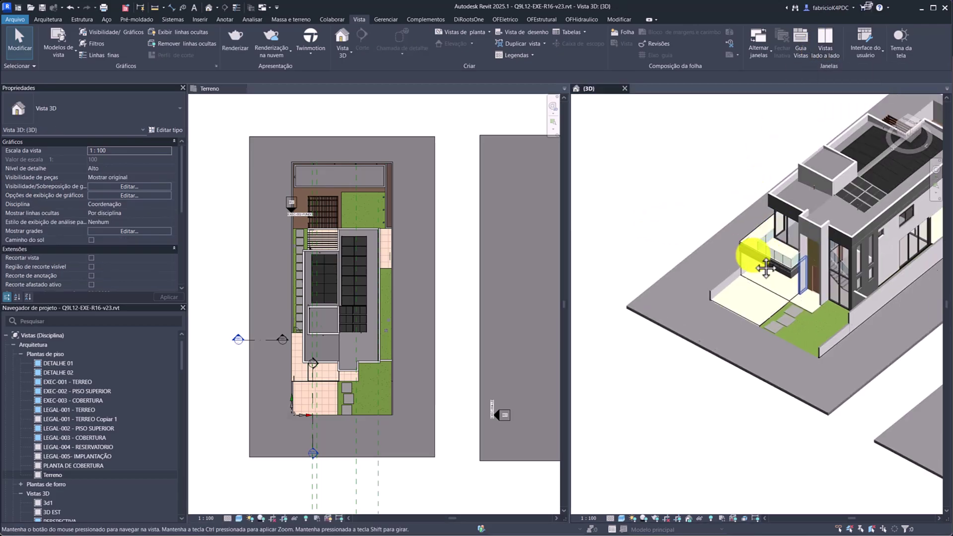
pyautogui.scroll(3, 667, 247)
pyautogui.scroll(2, 670, 234)
# Frame the empty toposolid and select it (area 899.981 m², volume 269.994 m³).
pyautogui.click(368, 276)
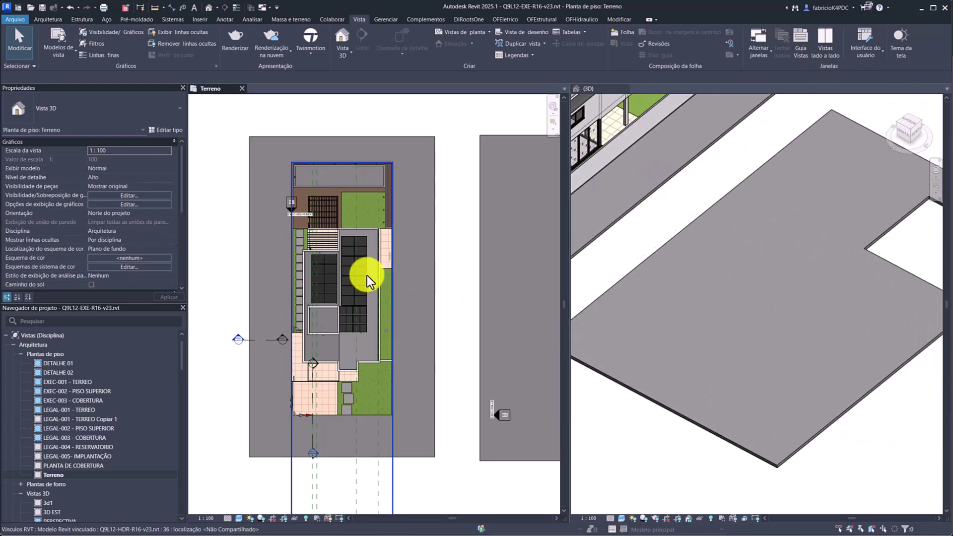
pyautogui.moveTo(367, 277); pyautogui.dragTo(353, 269, button='middle')
pyautogui.scroll(1, 439, 225)
pyautogui.moveTo(741, 277)
pyautogui.mouseDown(button='middle')
pyautogui.moveTo(762, 302)
pyautogui.moveTo(760, 263)
pyautogui.mouseUp(button='middle')
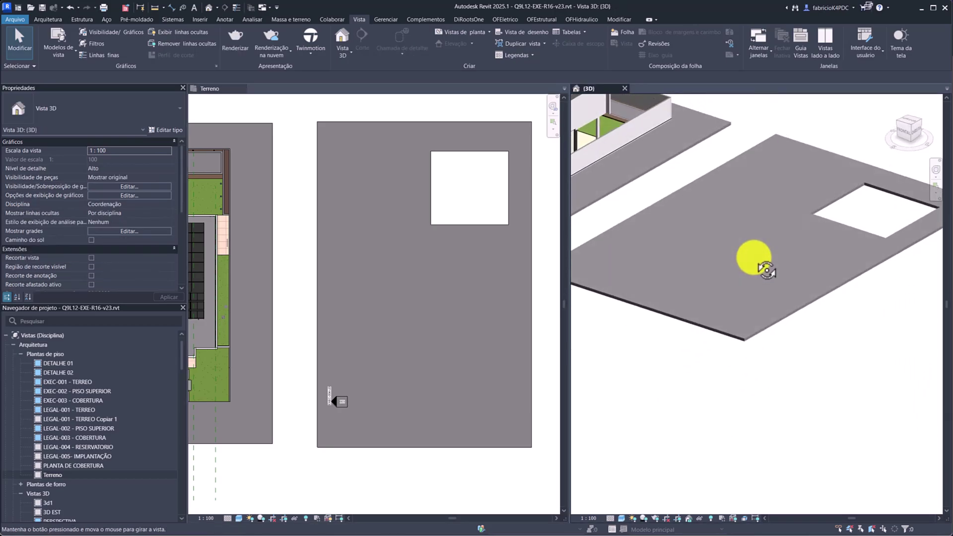
pyautogui.click(746, 341)
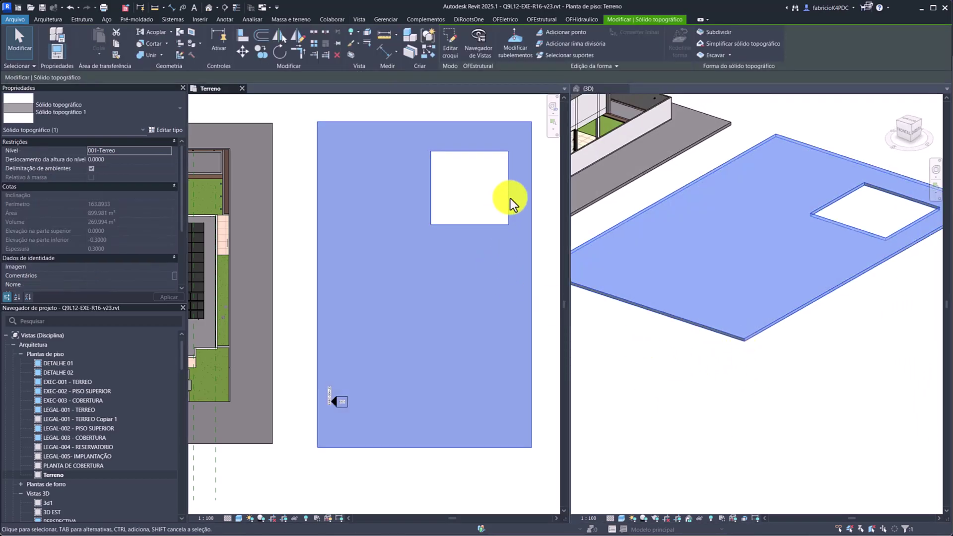
# Edit the toposolid sketch, deleting the square opening and the straight bottom line.
pyautogui.moveTo(792, 319)
pyautogui.keyDown('shift'); pyautogui.mouseDown(button='middle')
pyautogui.moveTo(799, 295)
pyautogui.moveTo(793, 319)
pyautogui.mouseUp(button='middle'); pyautogui.keyUp('shift')
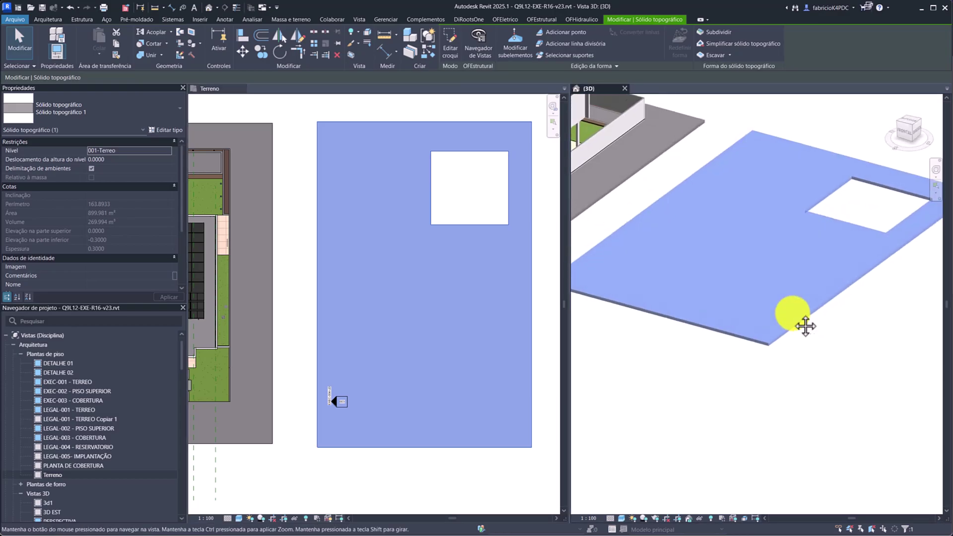
pyautogui.click(530, 172)
pyautogui.doubleClick(530, 172)
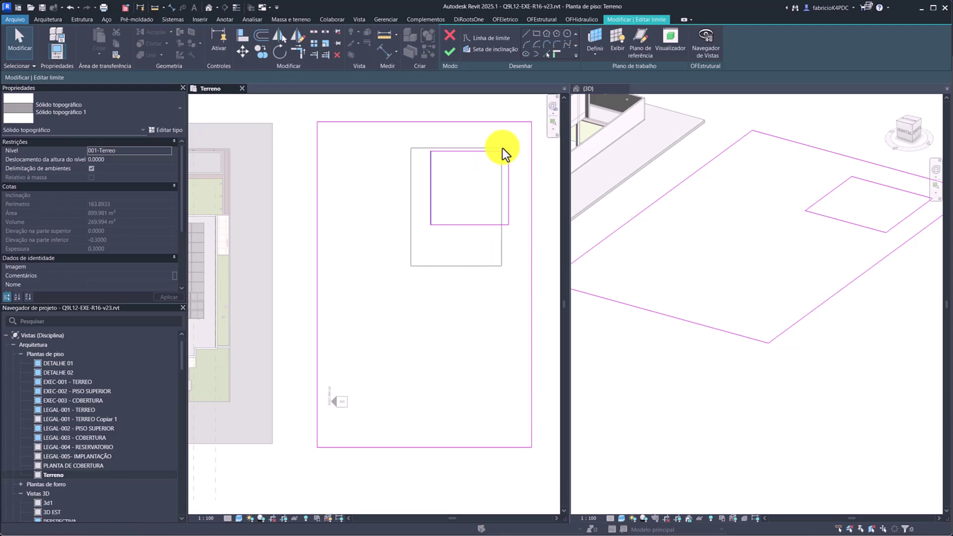
pyautogui.moveTo(412, 267); pyautogui.dragTo(518, 138)
pyautogui.press('Delete')
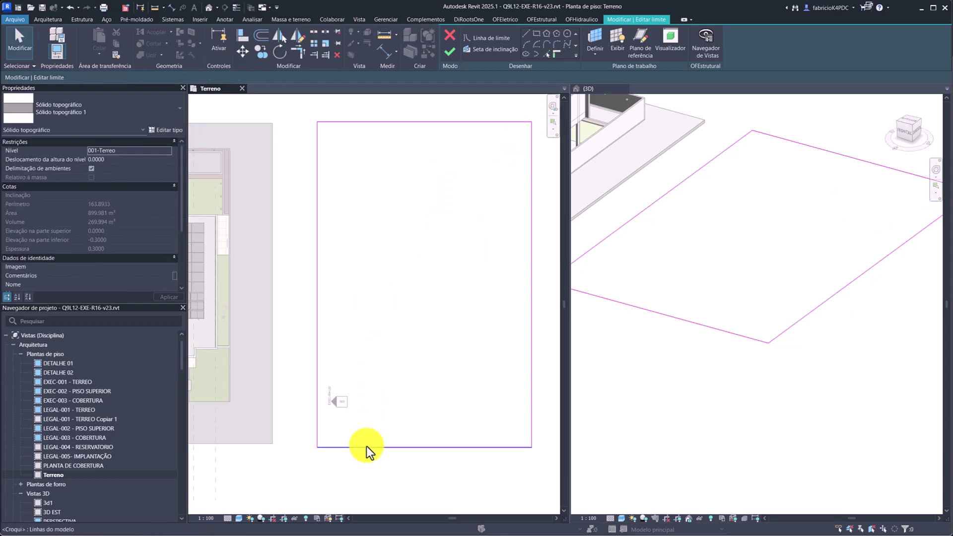
pyautogui.click(367, 447)
pyautogui.press('Delete')
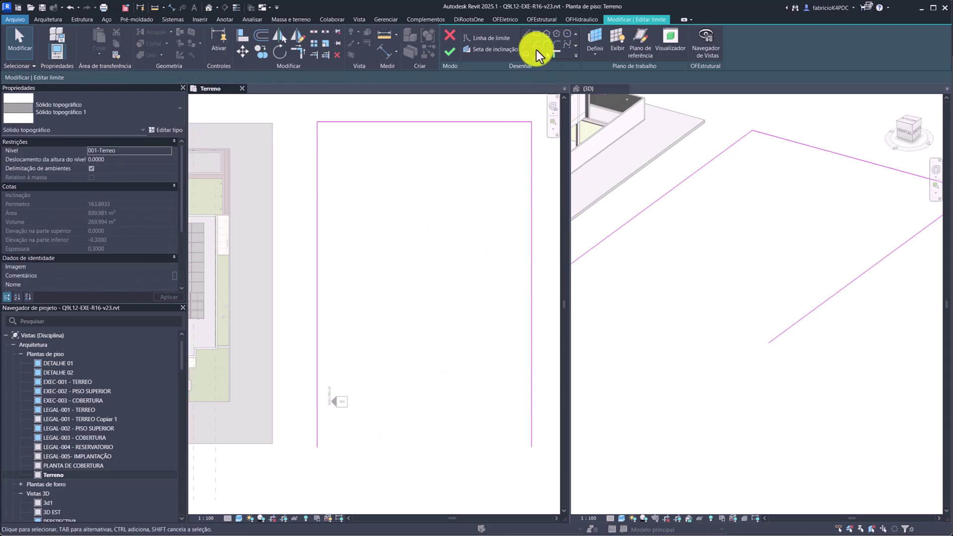
# Draw a 3-point arc bulging below the bottom edge and finish the sketch.
pyautogui.click(531, 45)
pyautogui.click(317, 447)
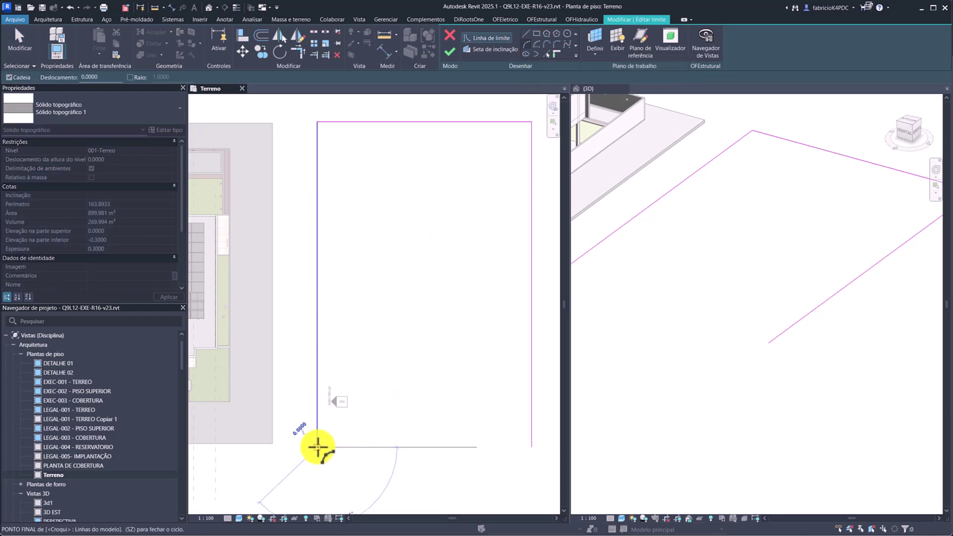
pyautogui.click(532, 446)
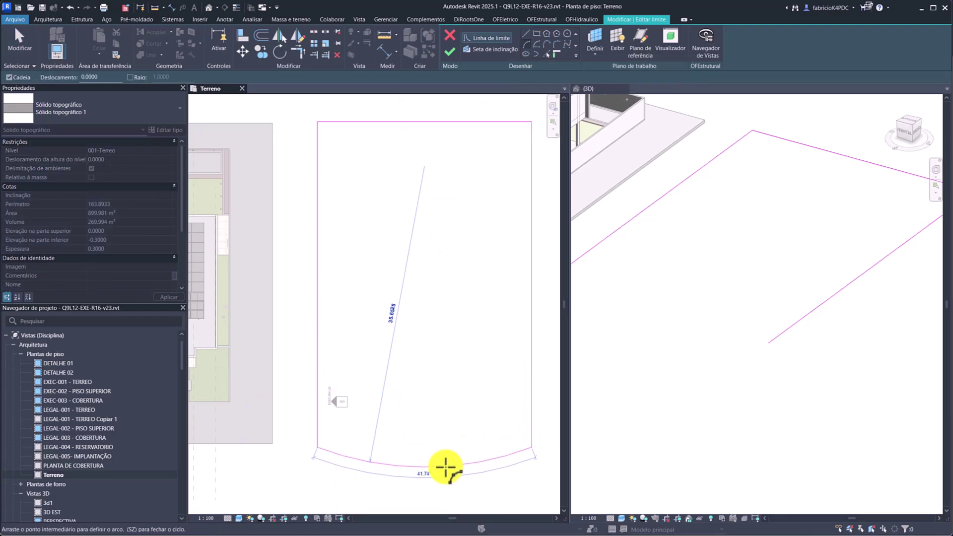
pyautogui.click(437, 480)
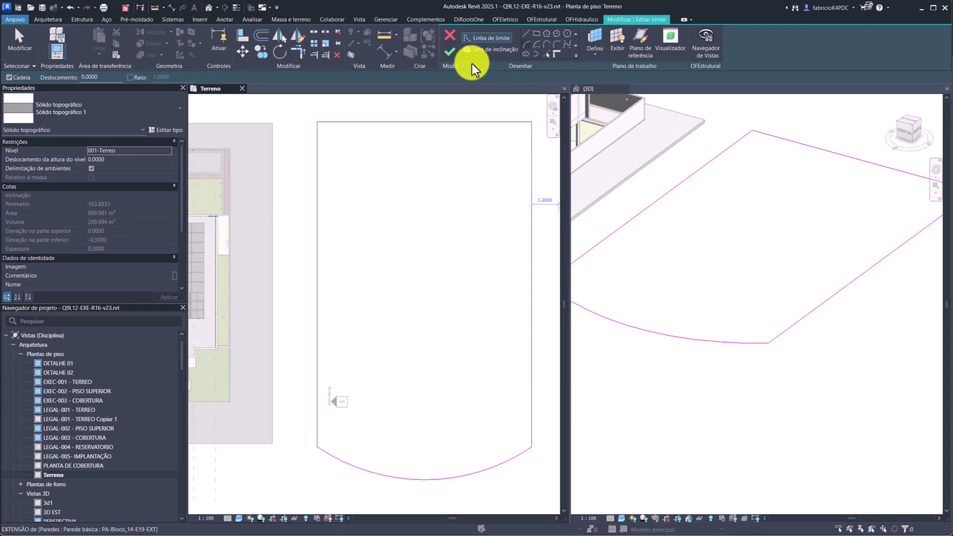
pyautogui.click(449, 51)
pyautogui.press('Escape')
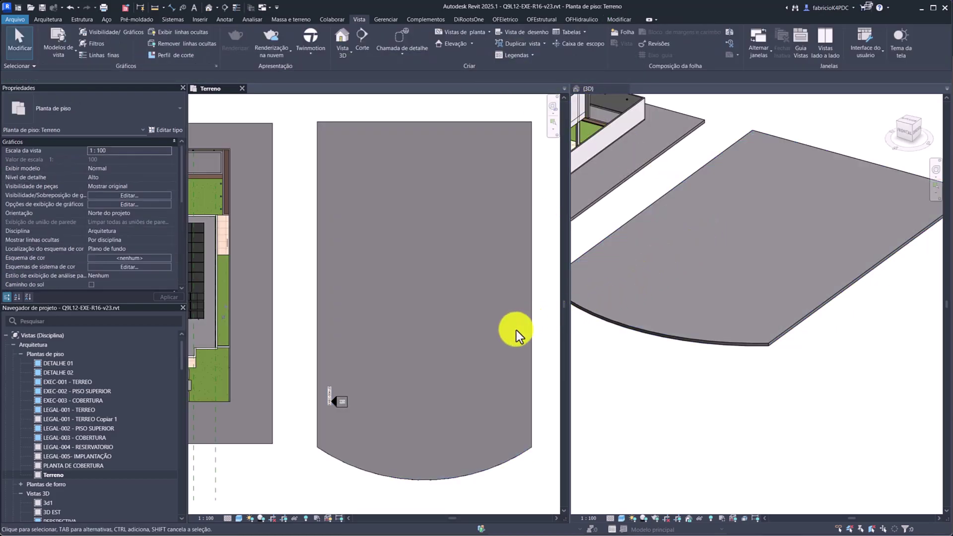
pyautogui.click(534, 327)
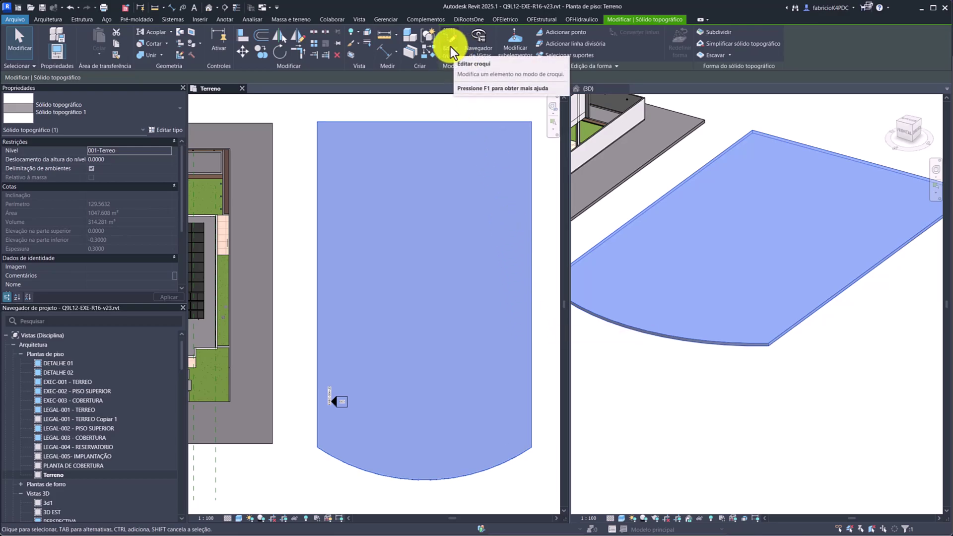
pyautogui.doubleClick(530, 197)
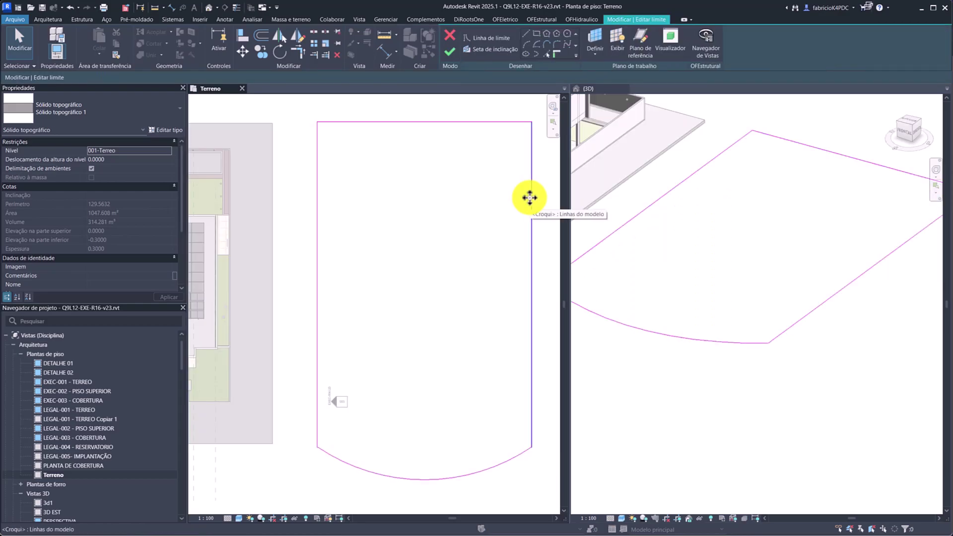
pyautogui.scroll(-2, 481, 228)
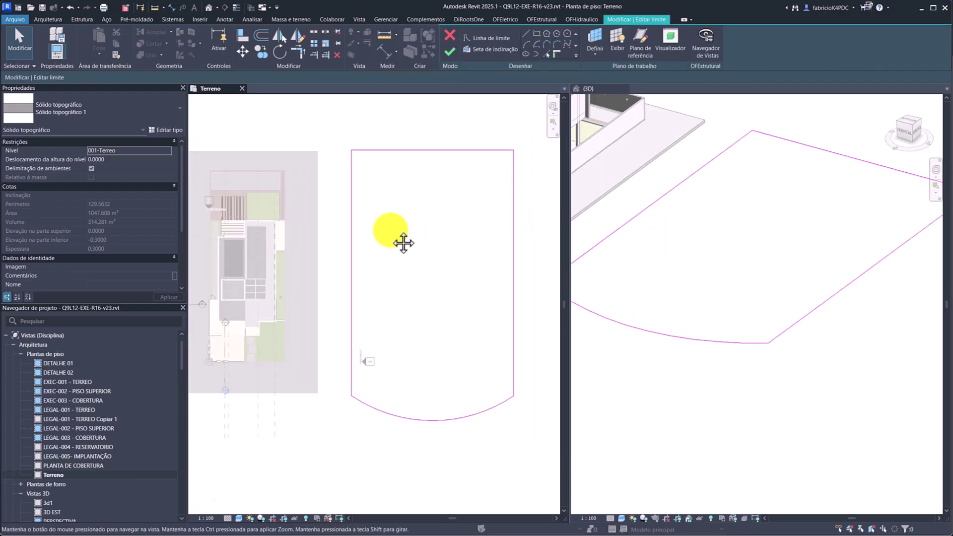
pyautogui.moveTo(400, 240); pyautogui.dragTo(497, 221, button='middle')
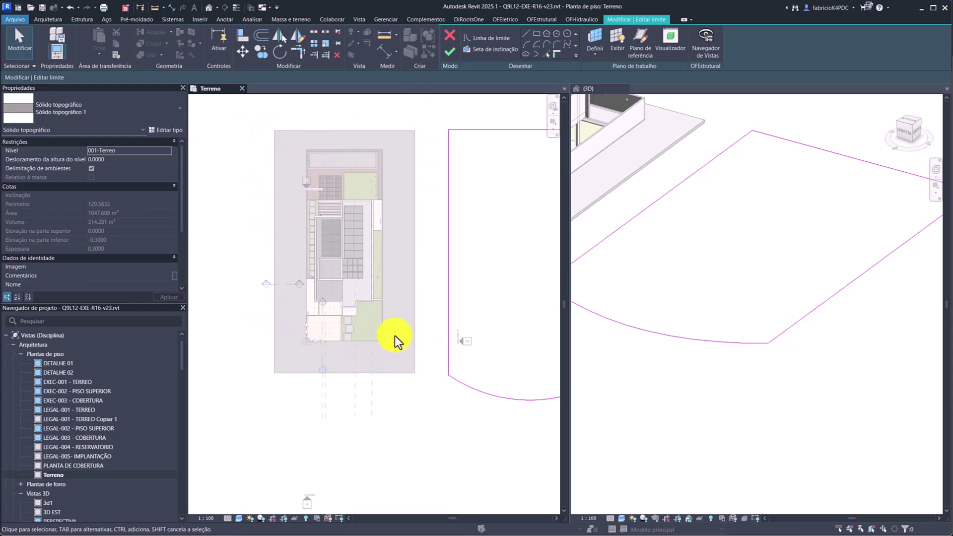
pyautogui.moveTo(474, 276); pyautogui.dragTo(380, 276, button='middle')
pyautogui.click(421, 404)
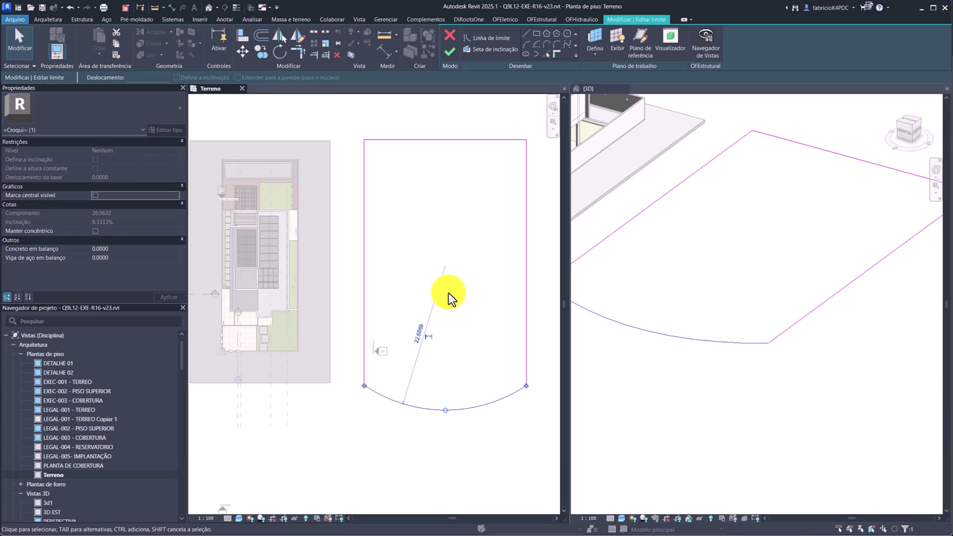
pyautogui.click(445, 52)
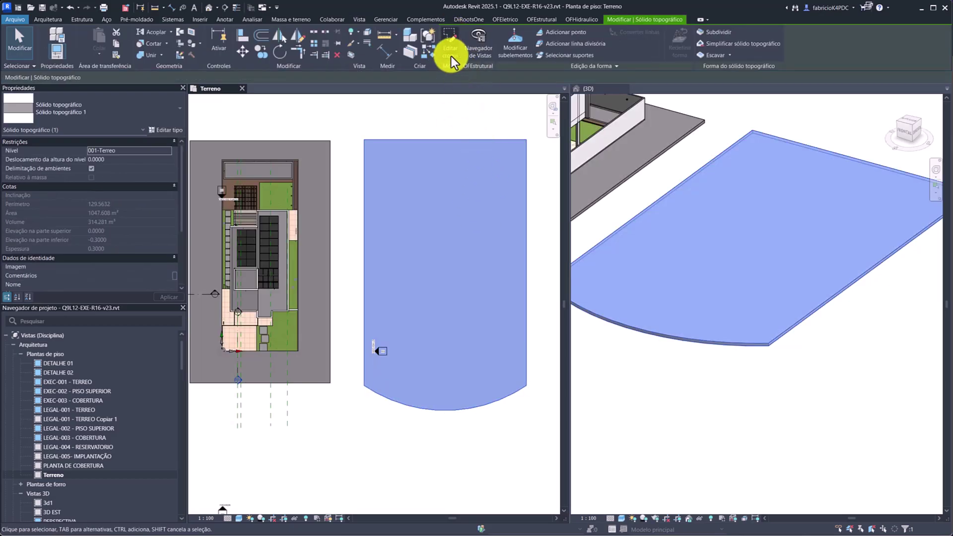
pyautogui.click(451, 56)
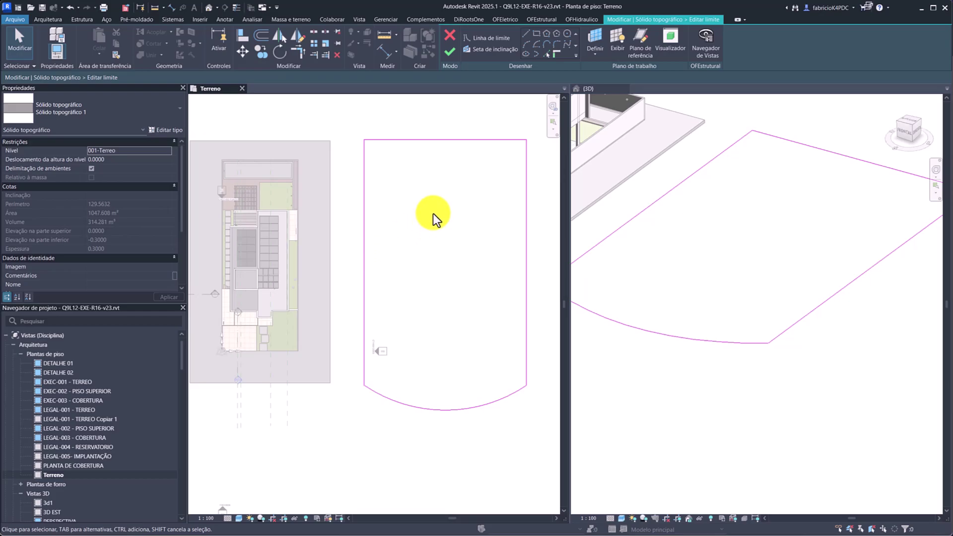
pyautogui.click(550, 56)
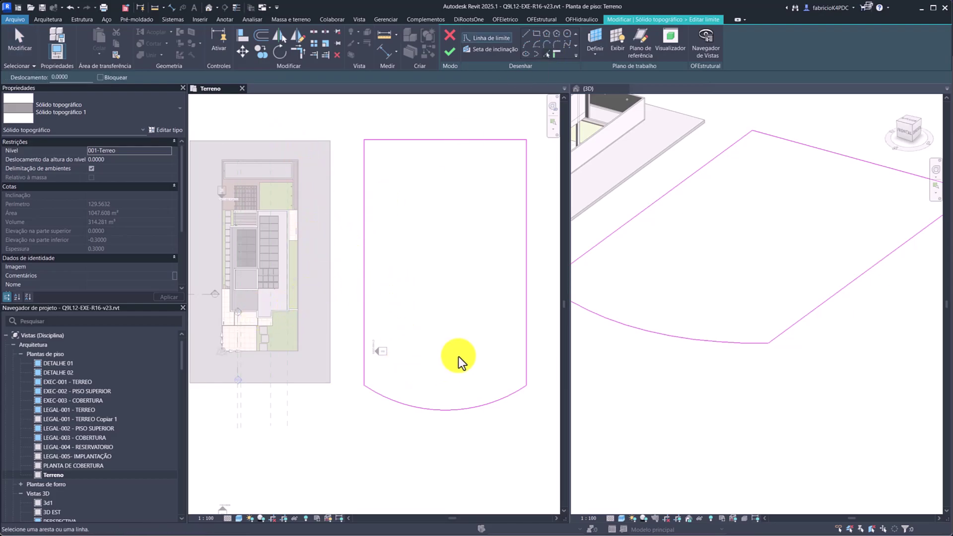
pyautogui.click(453, 44)
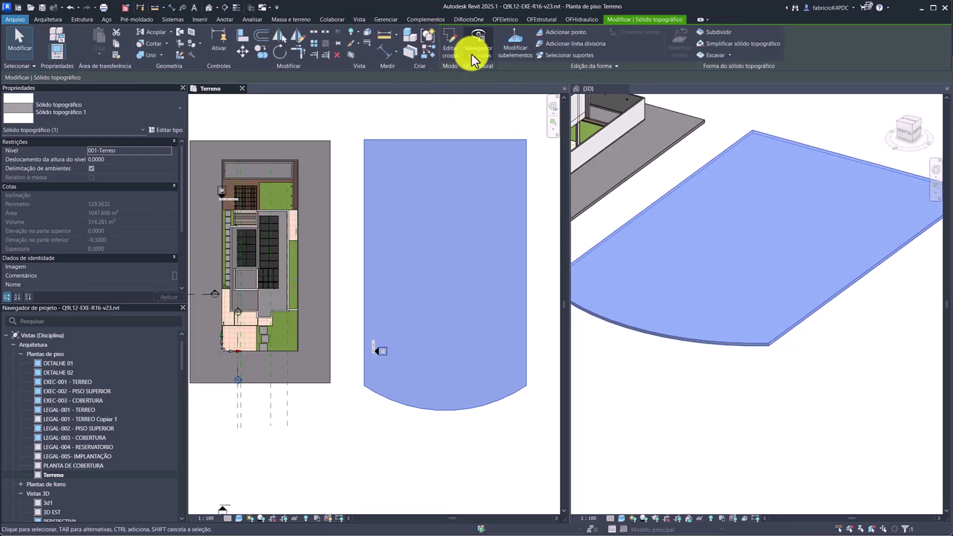
pyautogui.click(451, 55)
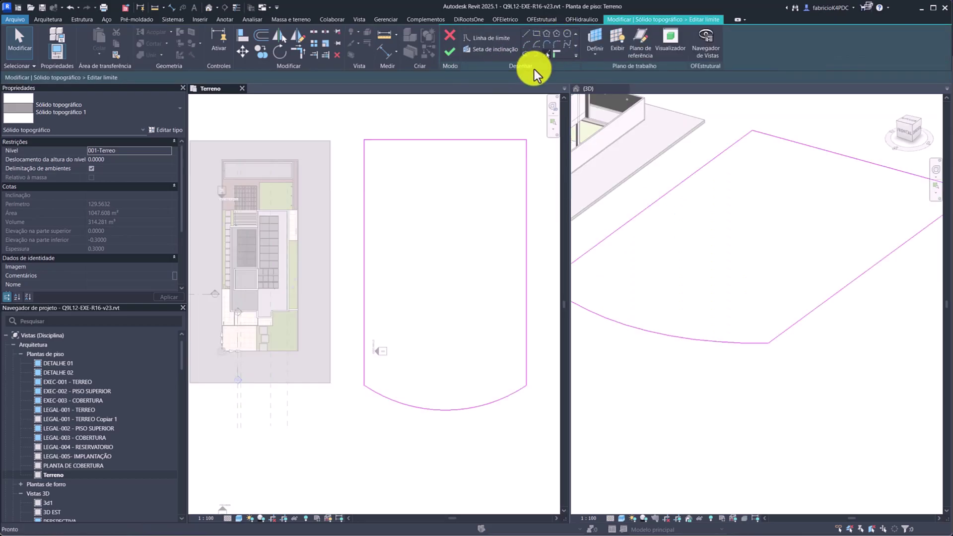
pyautogui.click(442, 51)
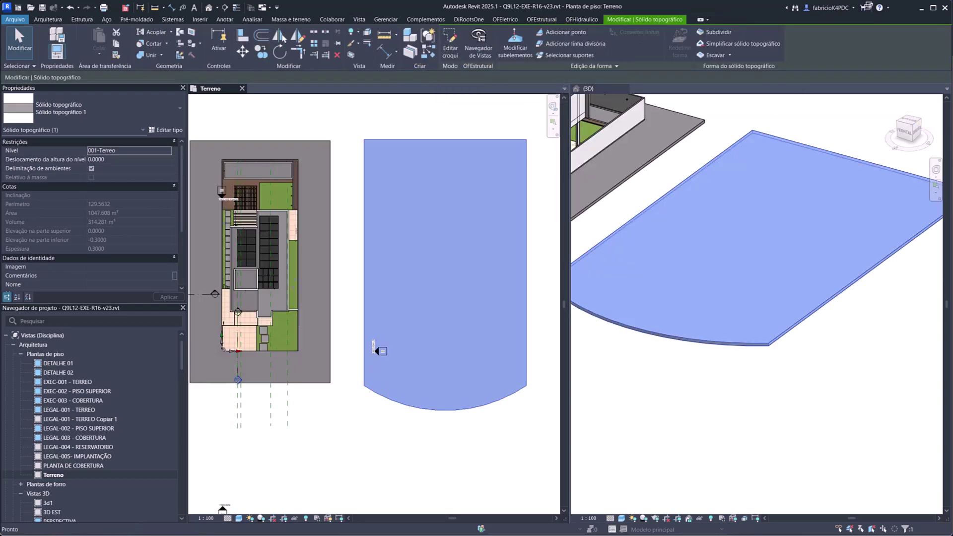
pyautogui.scroll(4, 505, 258)
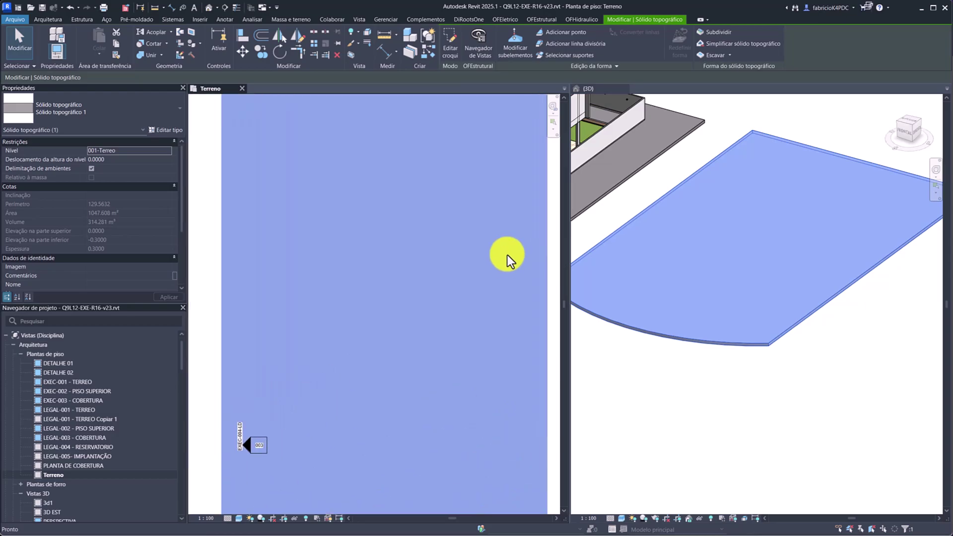
pyautogui.scroll(-3, 506, 256)
# Select the arc-edged toposolid, close the Terreno plan, and orbit the 3D view onto it.
pyautogui.click(541, 211)
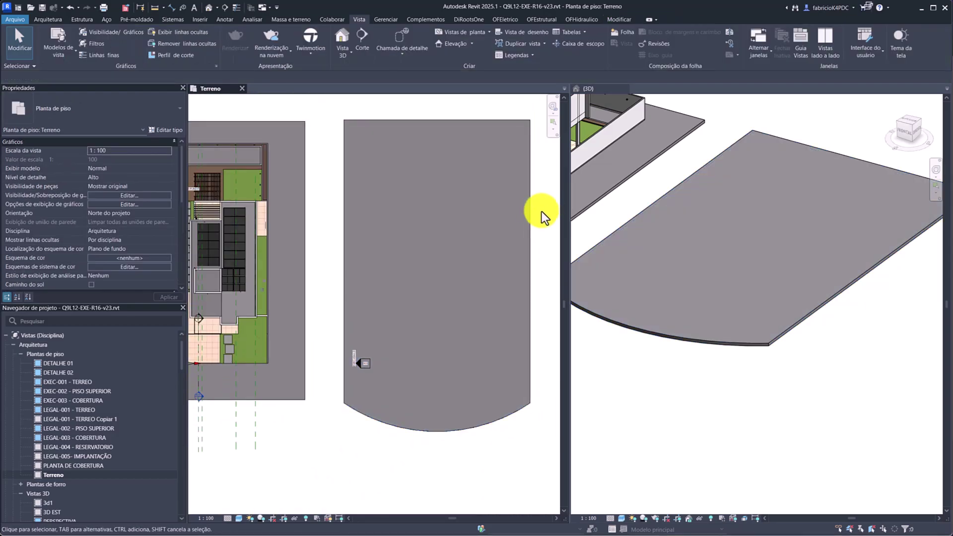
pyautogui.click(530, 215)
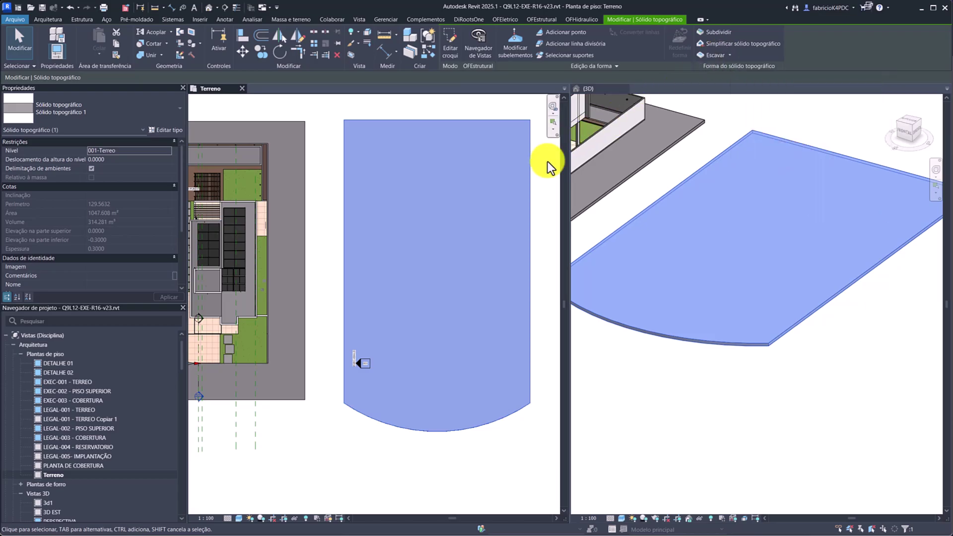
pyautogui.click(534, 177)
pyautogui.scroll(1, 531, 178)
pyautogui.moveTo(531, 177); pyautogui.dragTo(488, 188, button='middle')
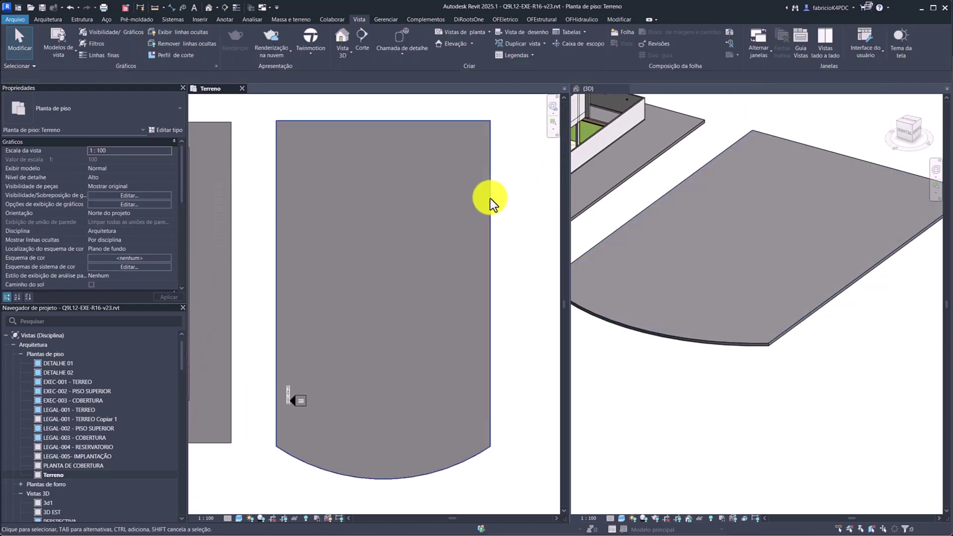
pyautogui.click(490, 198)
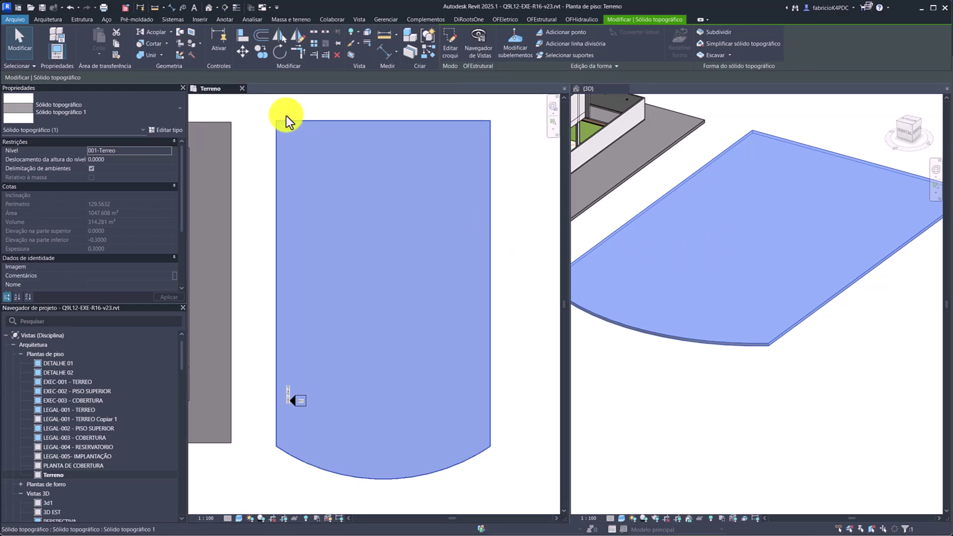
pyautogui.click(242, 88)
pyautogui.keyDown('shift'); pyautogui.moveTo(543, 244); pyautogui.dragTo(669, 312, button='middle'); pyautogui.keyUp('shift')
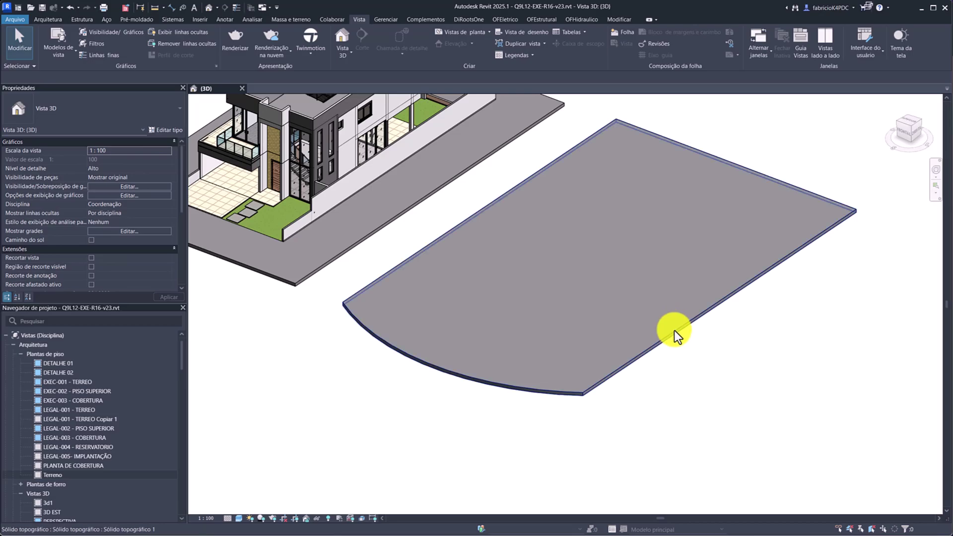
# Open the Estrutura layer editor of toposolid type Sólido topográfico 1 via Editar tipo.
pyautogui.click(674, 330)
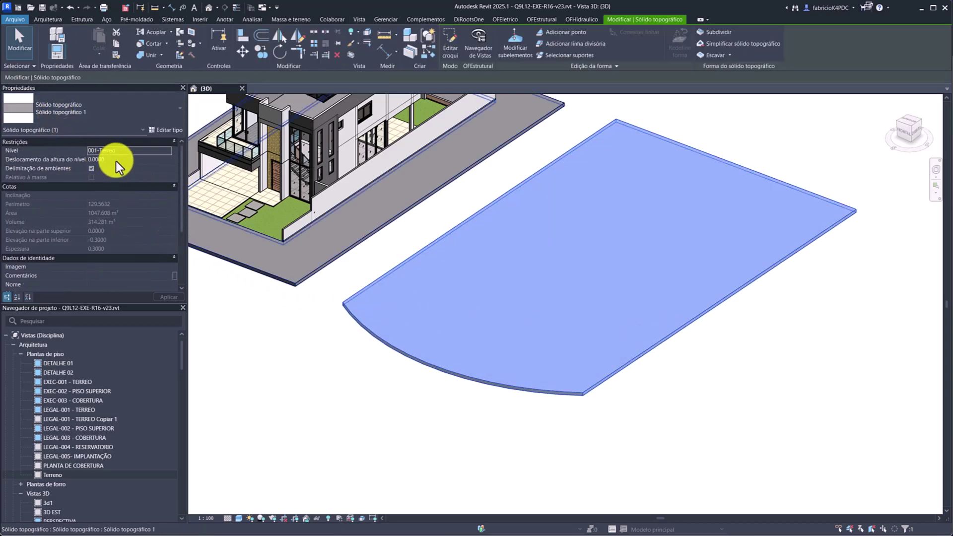
pyautogui.scroll(-2, 99, 204)
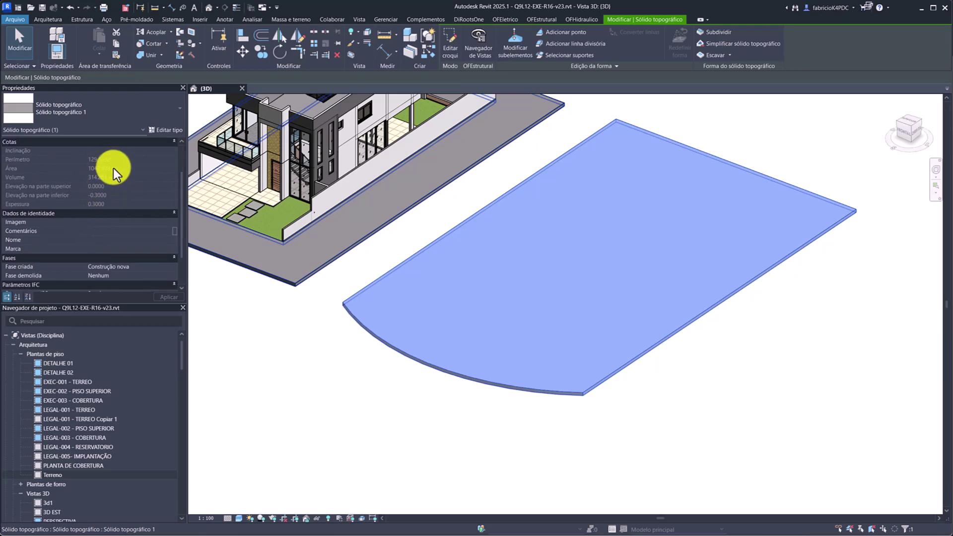
pyautogui.scroll(-2, 117, 176)
pyautogui.scroll(4, 122, 217)
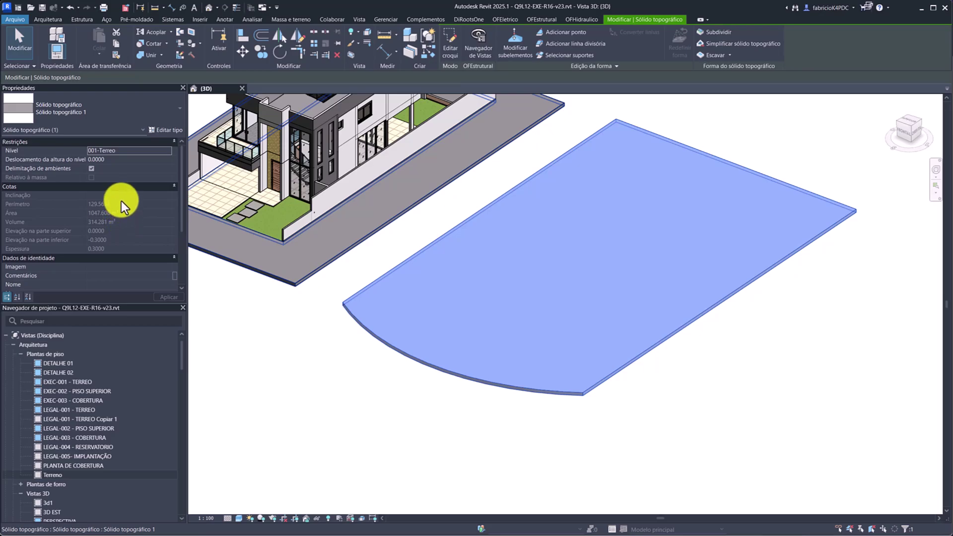
pyautogui.click(157, 129)
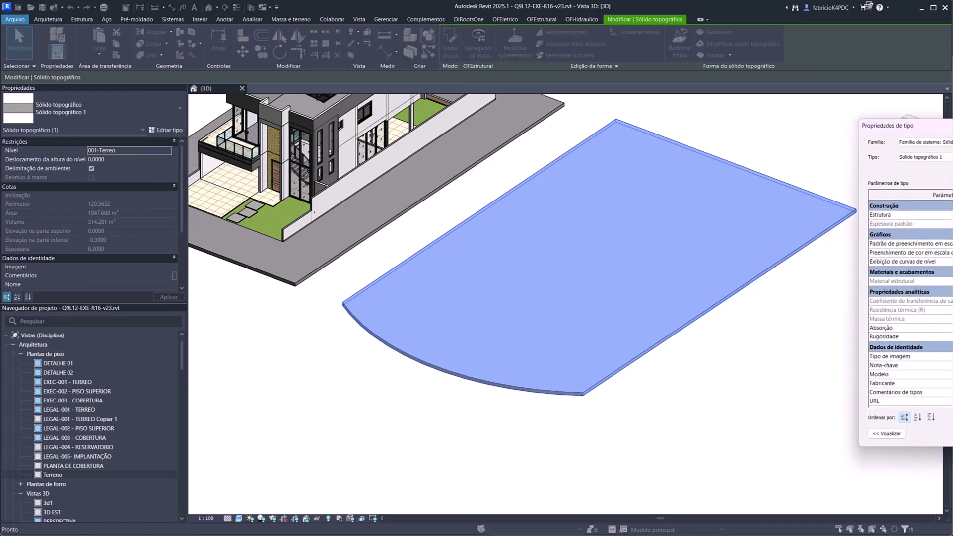
pyautogui.moveTo(909, 131); pyautogui.dragTo(610, 147)
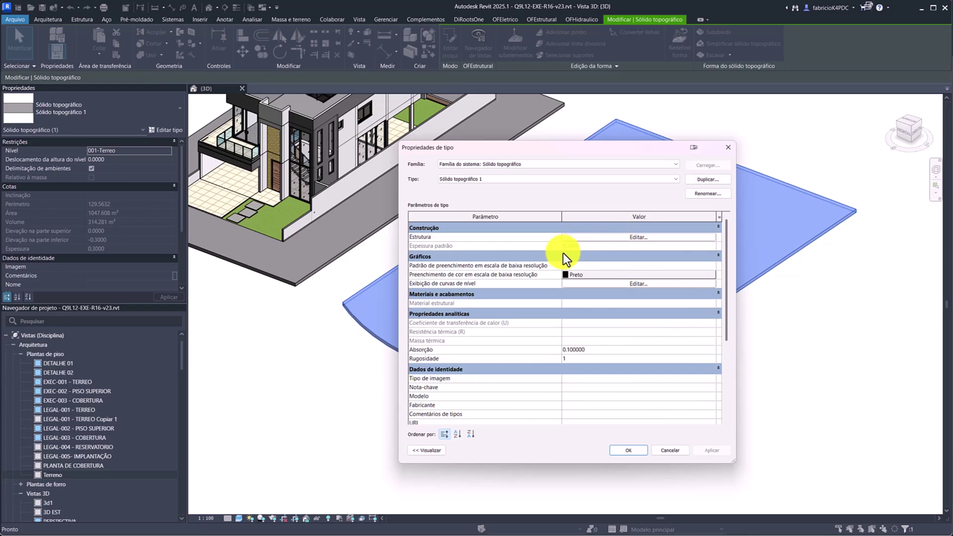
pyautogui.moveTo(534, 149); pyautogui.dragTo(777, 160)
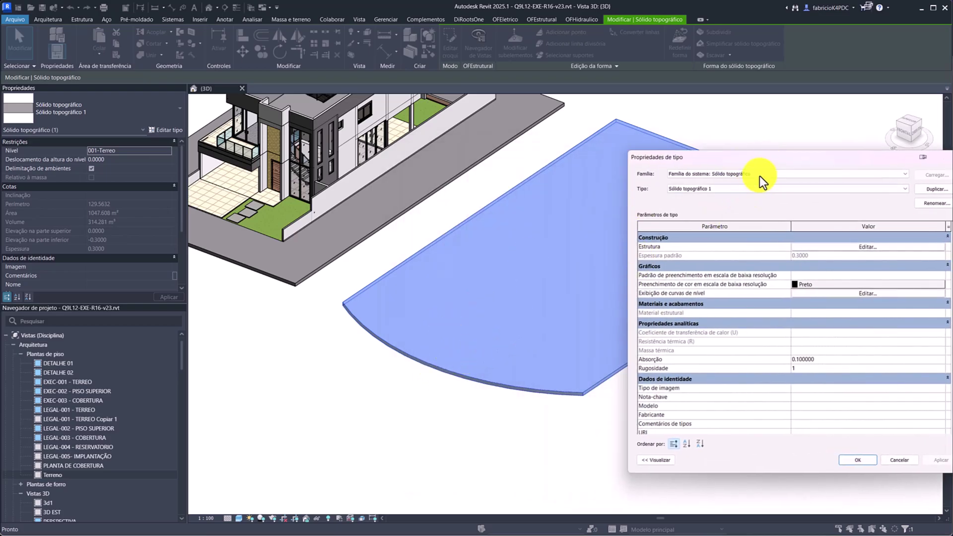
pyautogui.moveTo(769, 157); pyautogui.dragTo(654, 135)
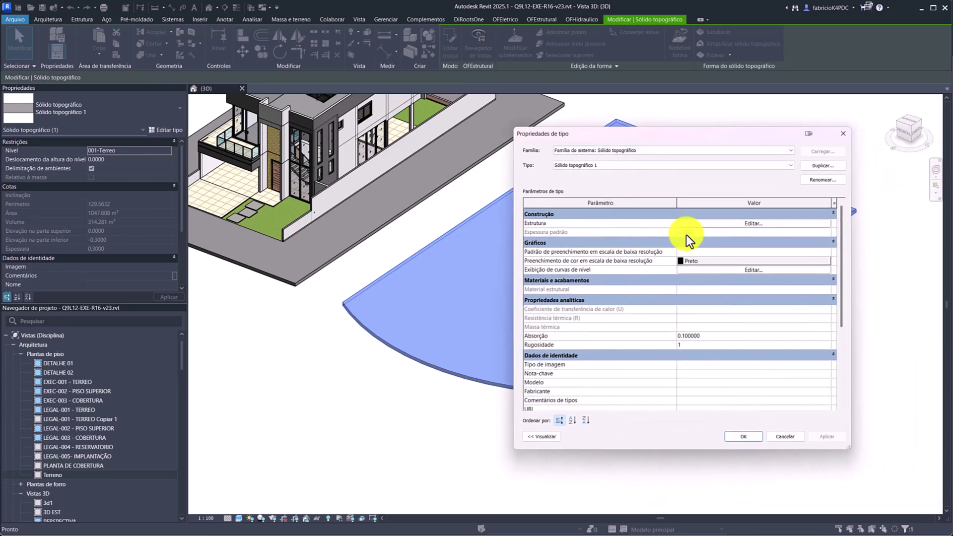
pyautogui.click(746, 226)
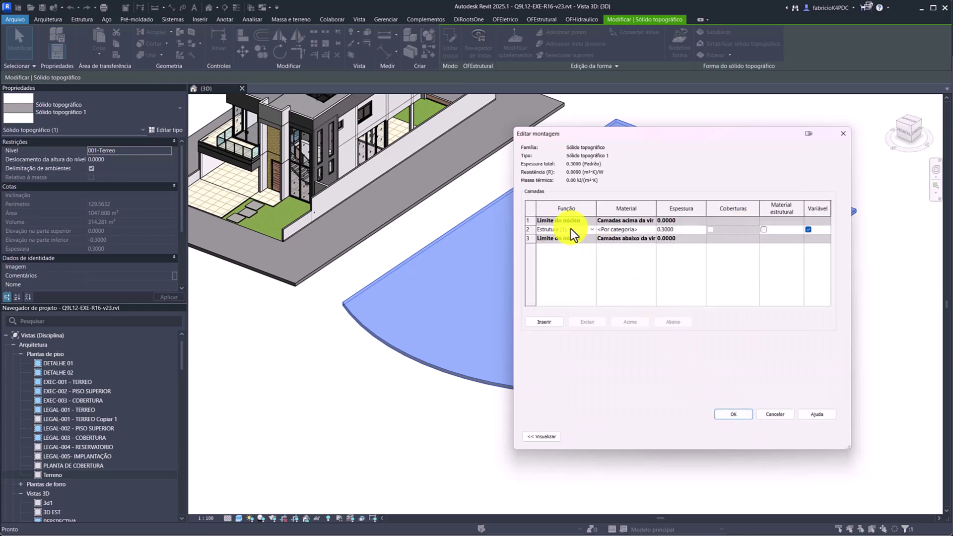
# Set the structure layer thickness to 1.0000 and open that layer's Material Browser.
pyautogui.click(612, 231)
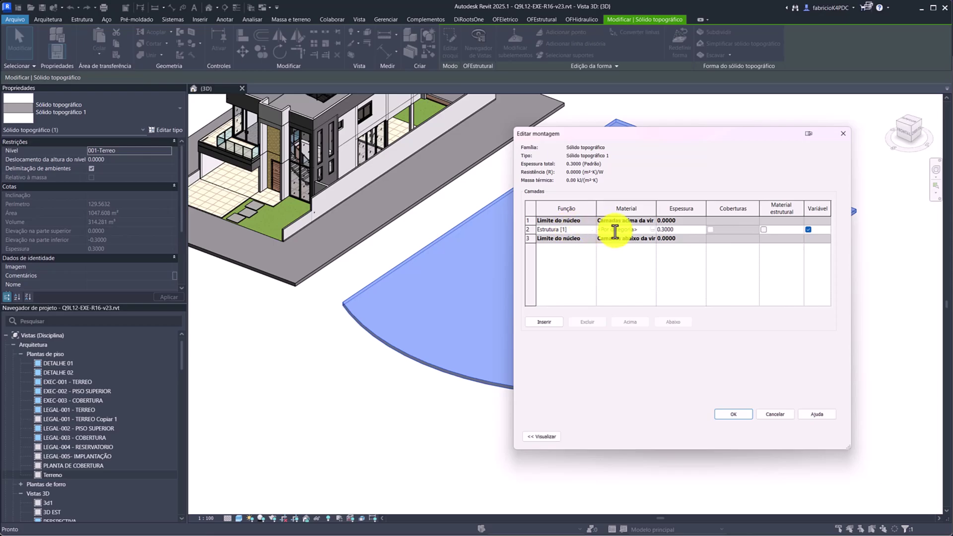
pyautogui.click(666, 230)
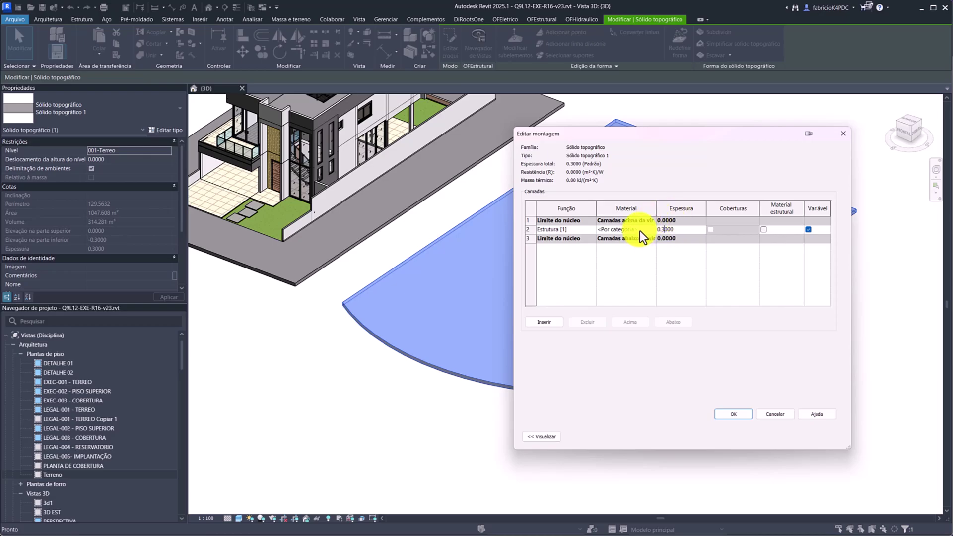
pyautogui.click(572, 230)
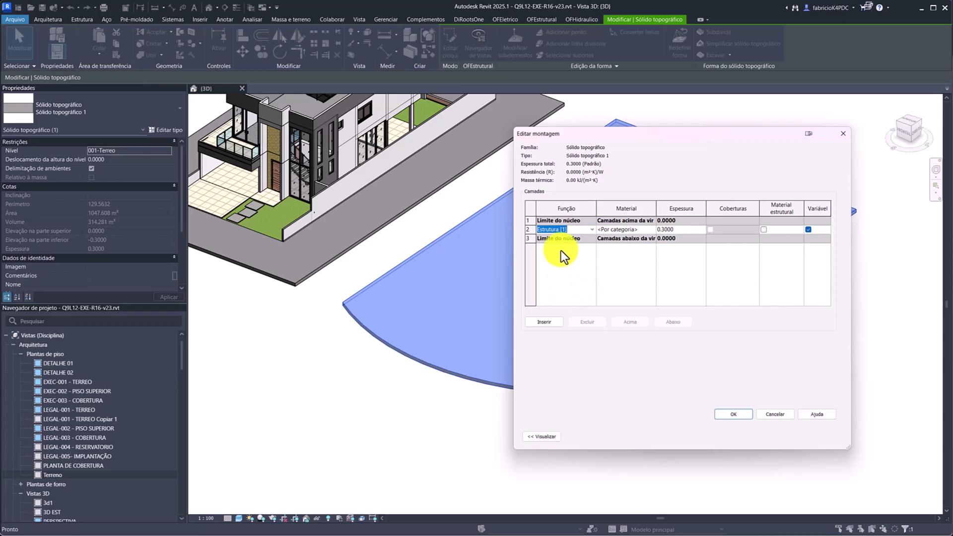
pyautogui.click(625, 230)
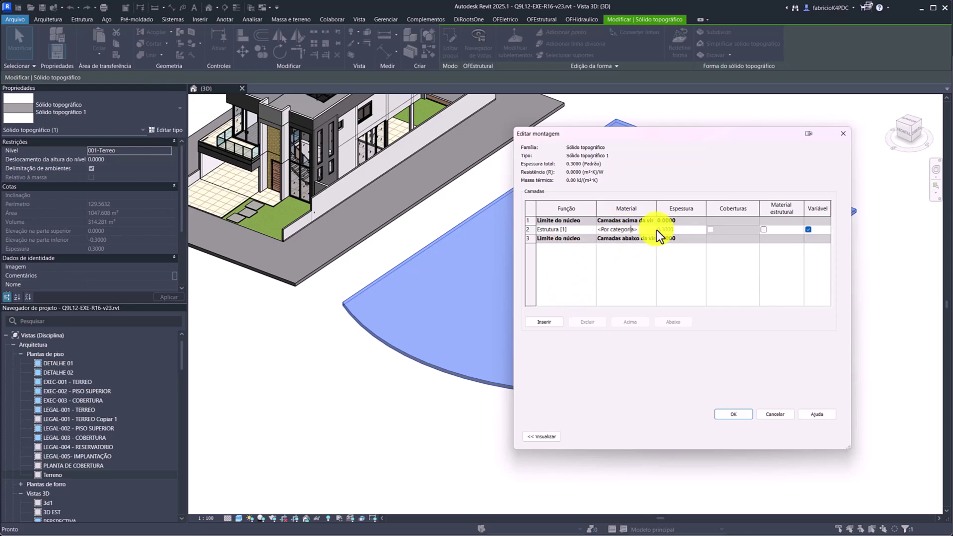
pyautogui.click(675, 229)
pyautogui.press('Left')
pyautogui.hotkey('shift', 'End')
pyautogui.write('1')
pyautogui.press('Tab')
pyautogui.click(642, 230)
pyautogui.click(649, 229)
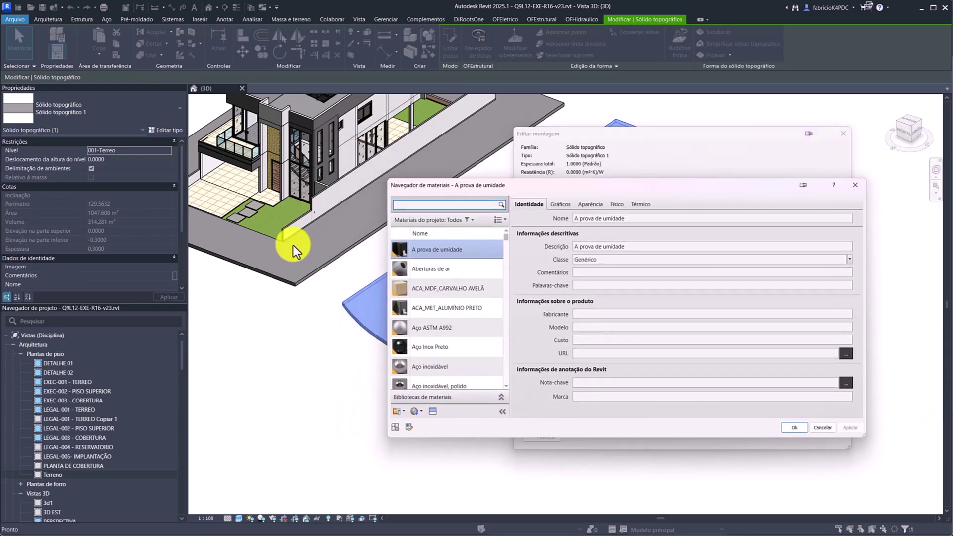
# Search 'terra' and apply the Terra material to the 1.0000 structure layer.
pyautogui.moveTo(561, 185); pyautogui.dragTo(565, 190)
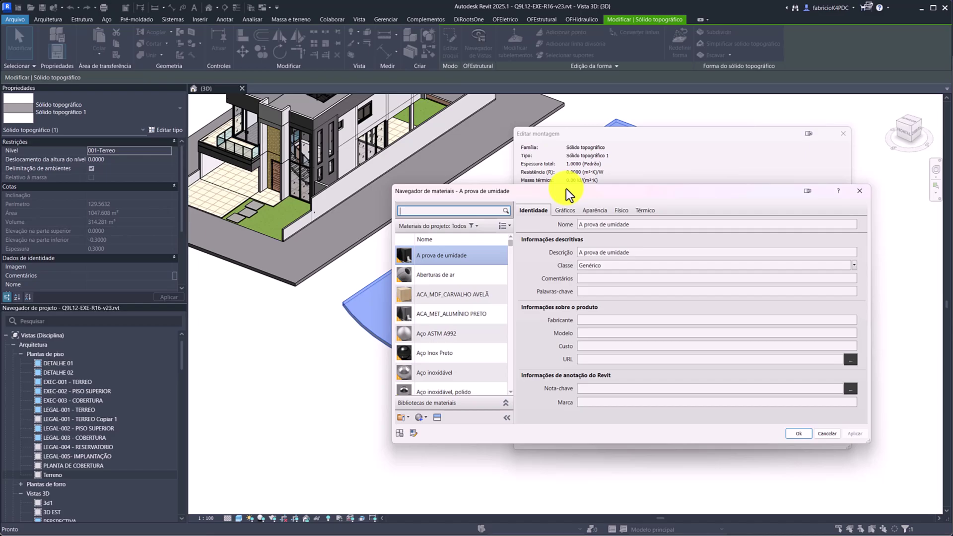
pyautogui.click(452, 211)
pyautogui.write('terra')
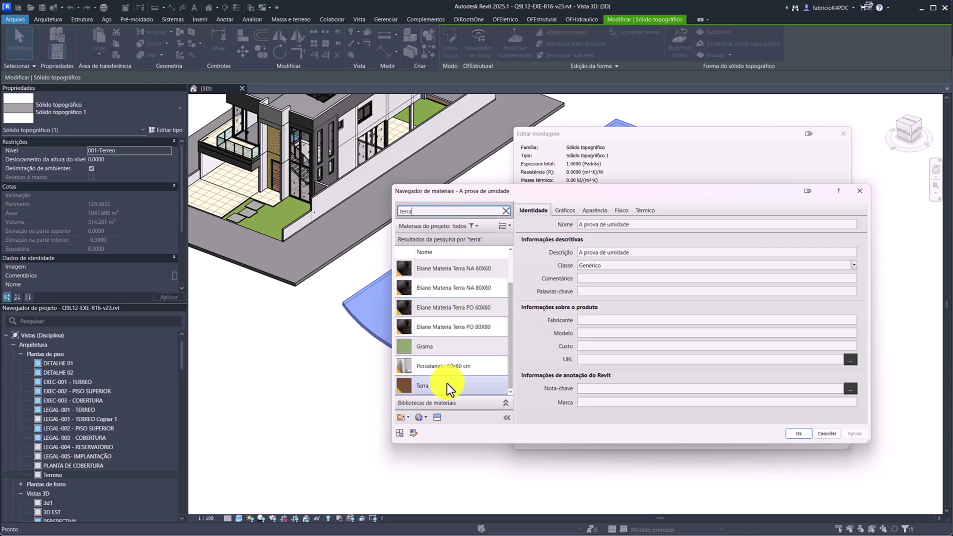
pyautogui.click(447, 384)
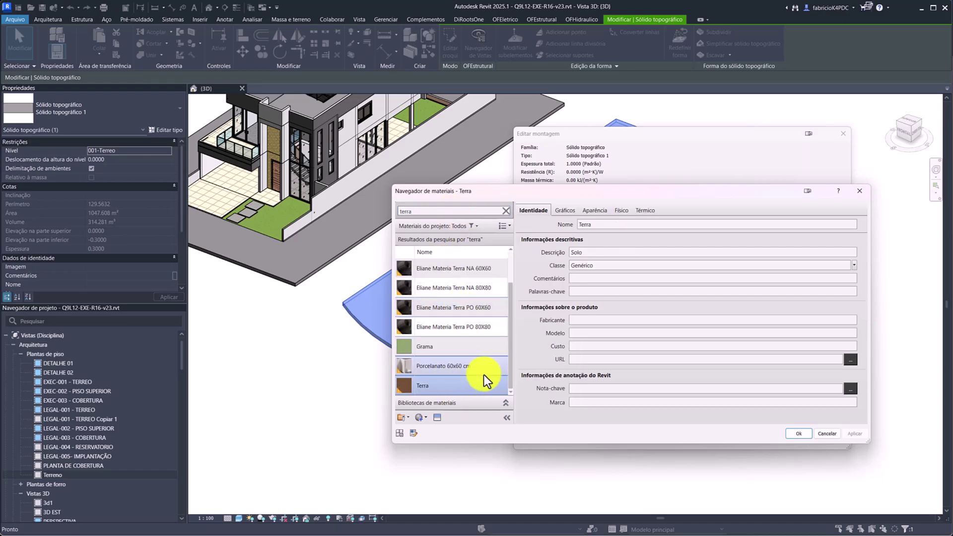
pyautogui.click(795, 433)
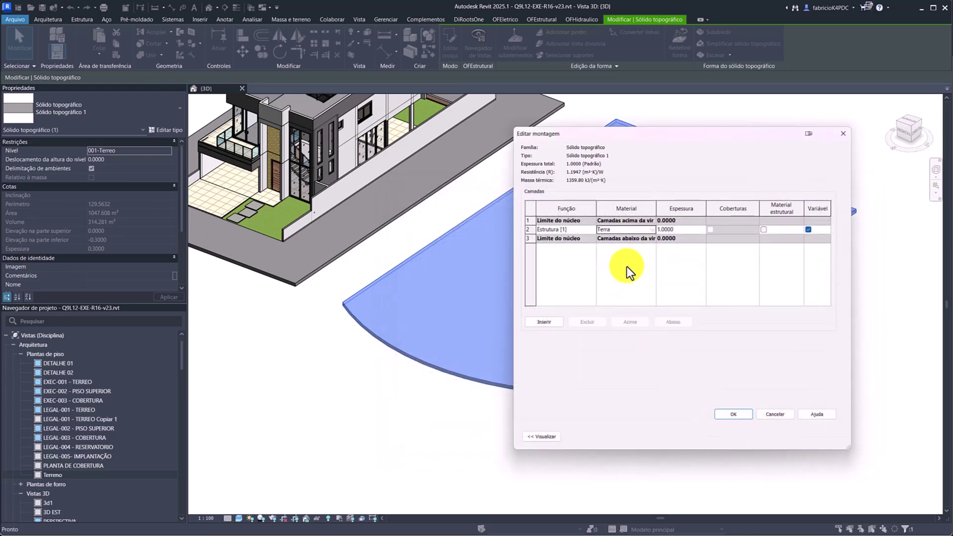
# Insert a new 0.0000 <Por categoria> layer and move it above the core boundary to the top.
pyautogui.click(576, 229)
pyautogui.click(543, 322)
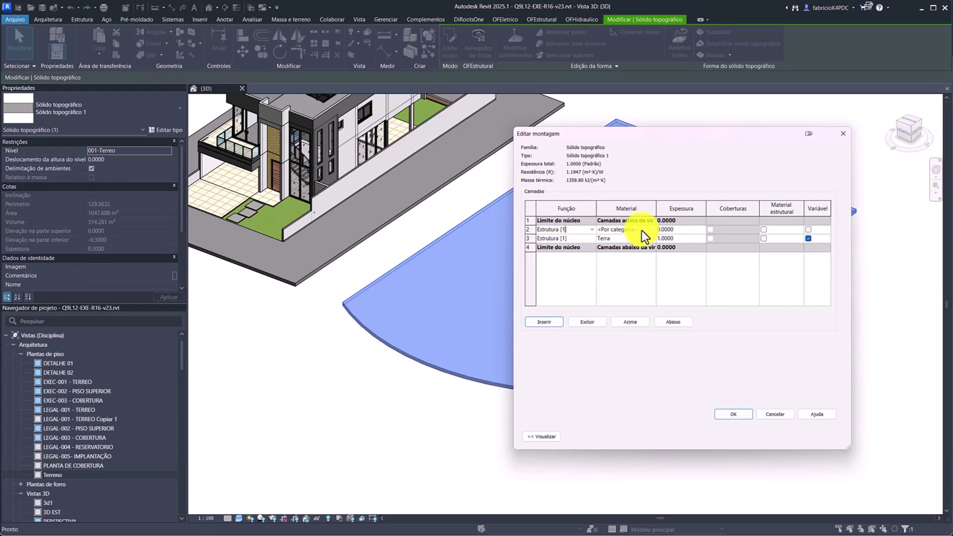
pyautogui.click(631, 321)
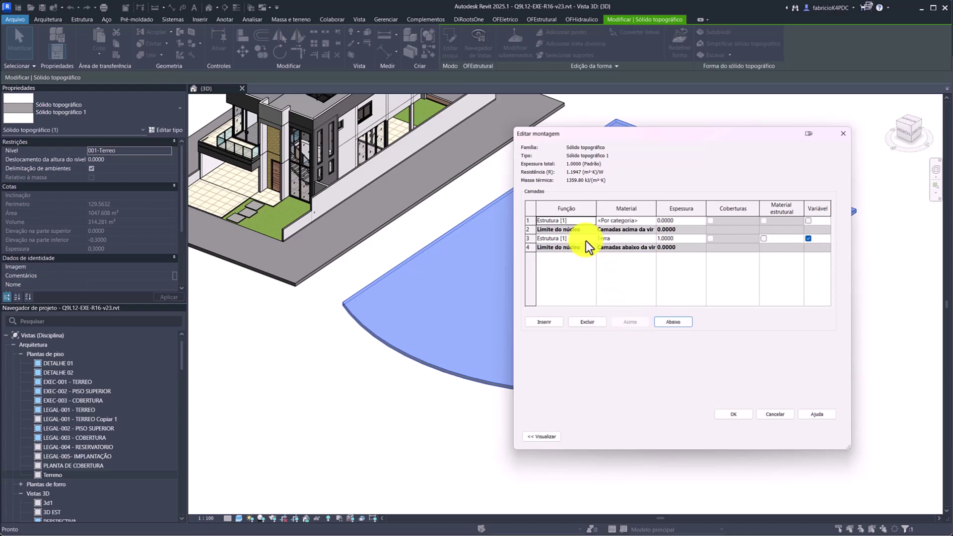
pyautogui.click(567, 222)
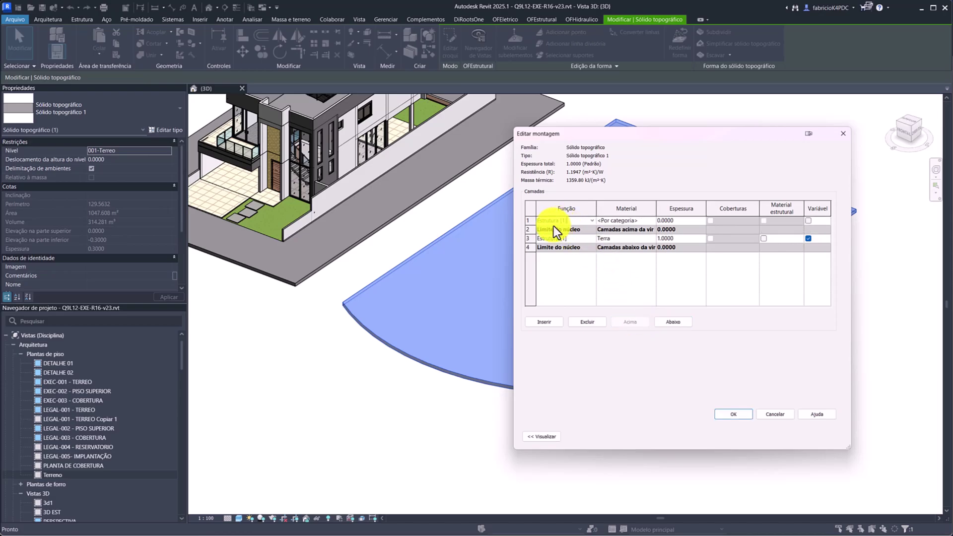
# Give the new top layer the Grama material and confirm Editar montagem and Propriedades de tipo.
pyautogui.click(615, 220)
pyautogui.doubleClick(651, 219)
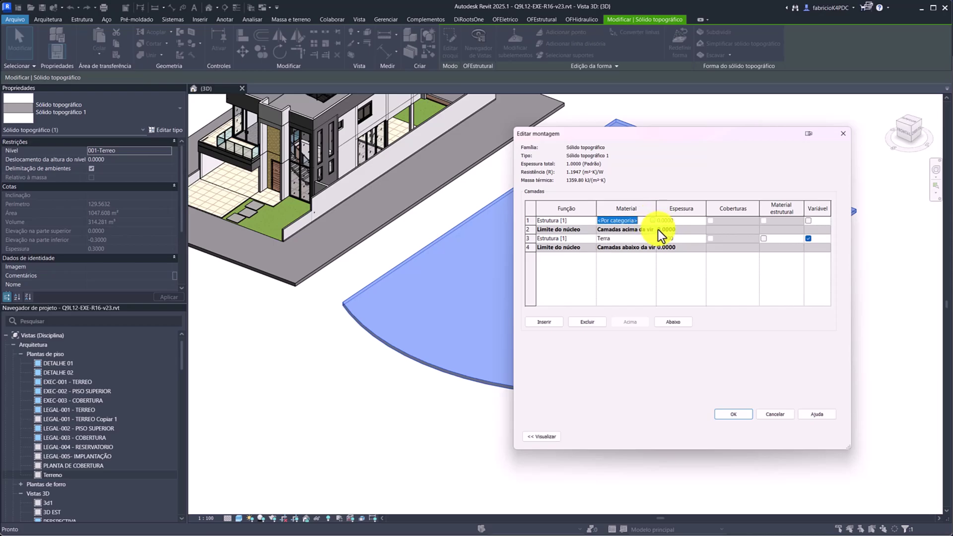
pyautogui.click(653, 221)
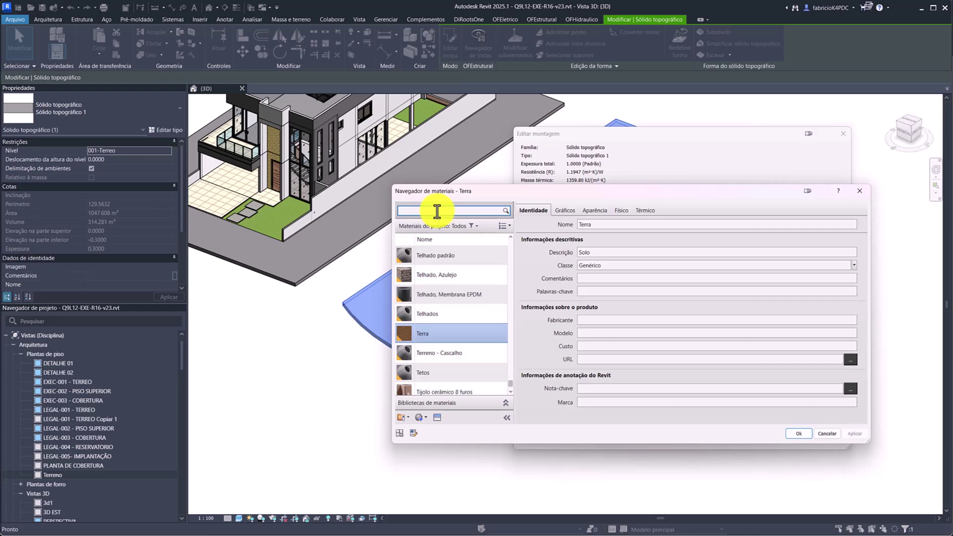
pyautogui.write('gra,a')
pyautogui.press('BackSpace')
pyautogui.press('BackSpace')
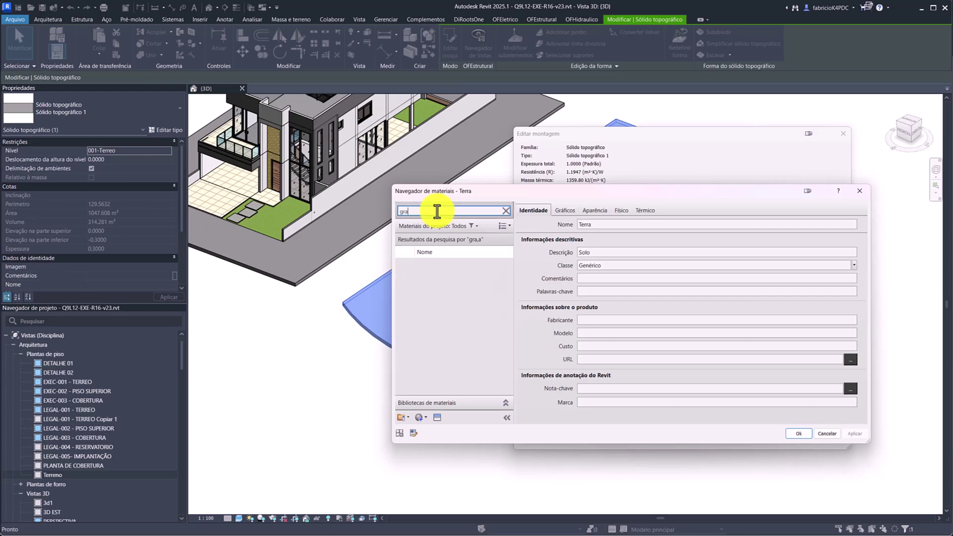
pyautogui.write('ma')
pyautogui.click(427, 289)
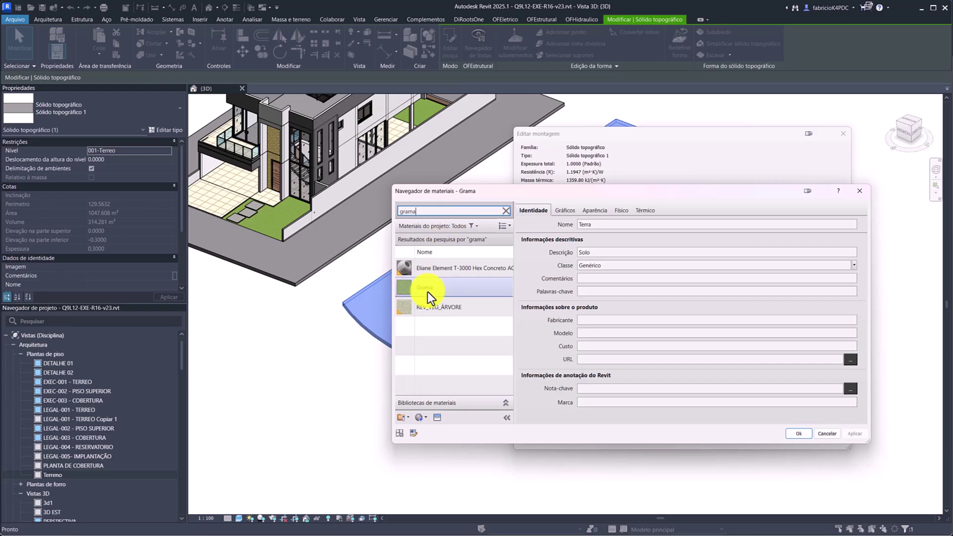
pyautogui.click(793, 433)
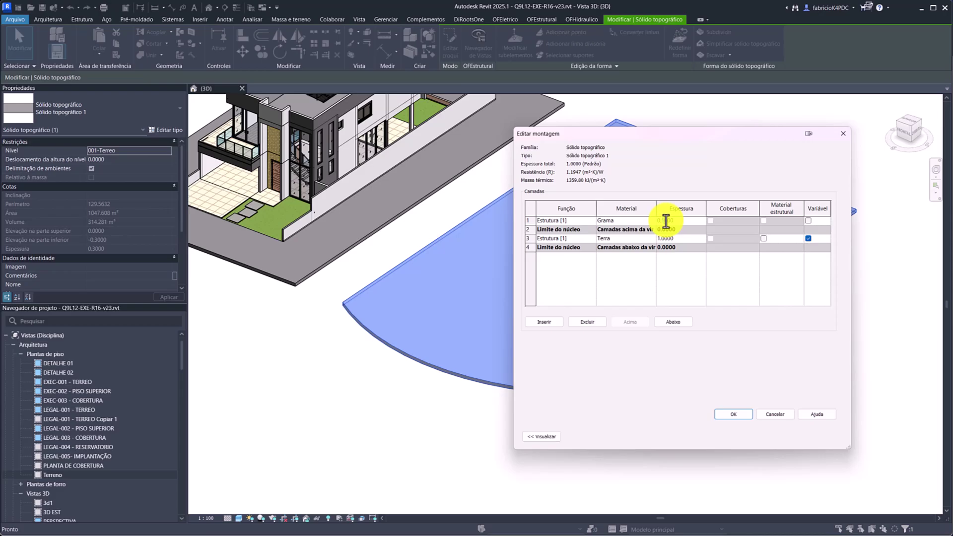
pyautogui.click(731, 412)
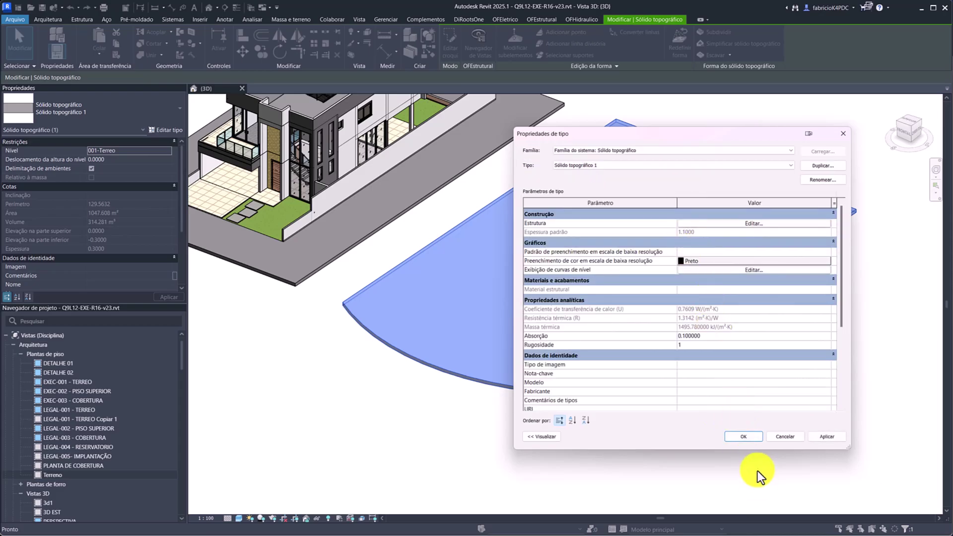
pyautogui.click(745, 439)
# Orbit and zoom to inspect the arc-edged toposolid's curved grass-topped edge.
pyautogui.click(670, 401)
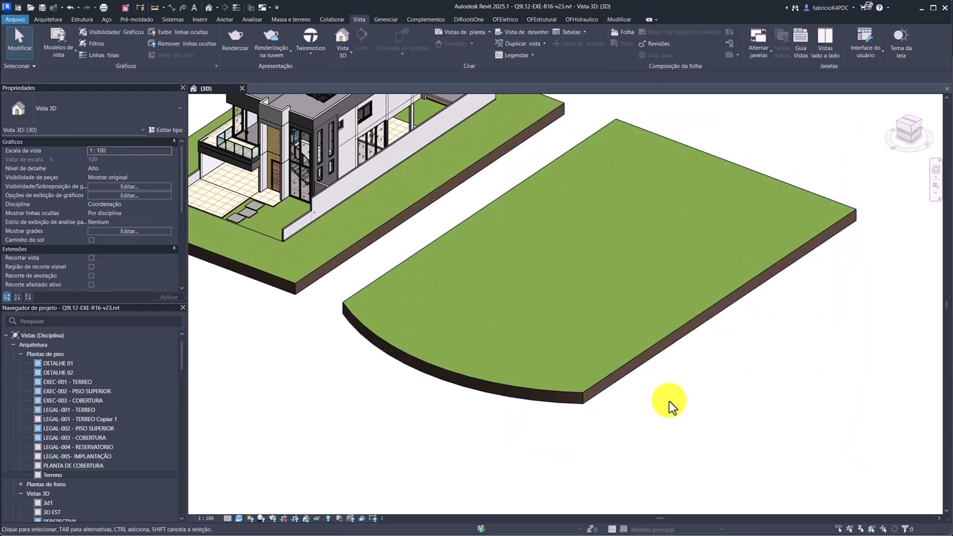
pyautogui.moveTo(560, 379)
pyautogui.keyDown('shift'); pyautogui.mouseDown(button='middle')
pyautogui.moveTo(571, 290)
pyautogui.moveTo(554, 319)
pyautogui.mouseUp(button='middle'); pyautogui.keyUp('shift')
pyautogui.scroll(5, 556, 337)
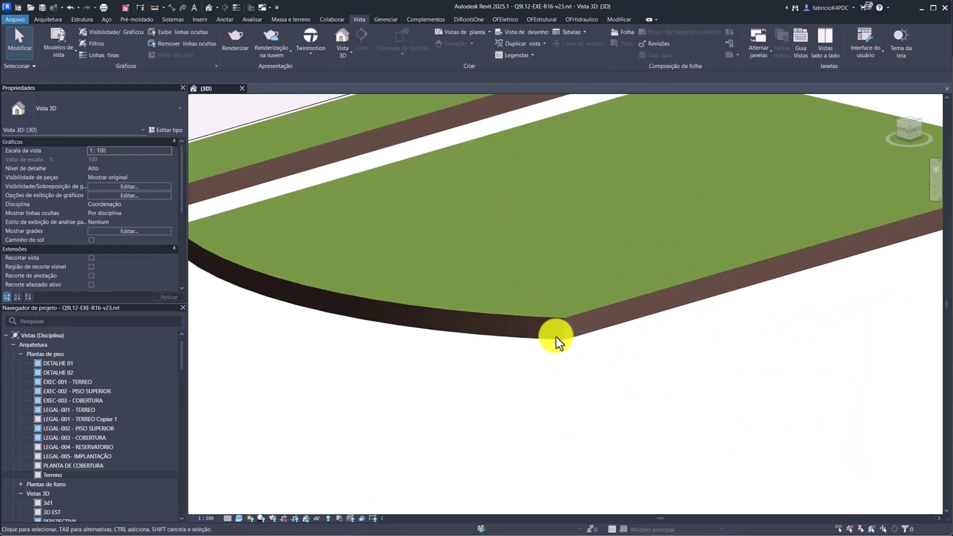
pyautogui.scroll(3, 556, 337)
pyautogui.scroll(3, 575, 309)
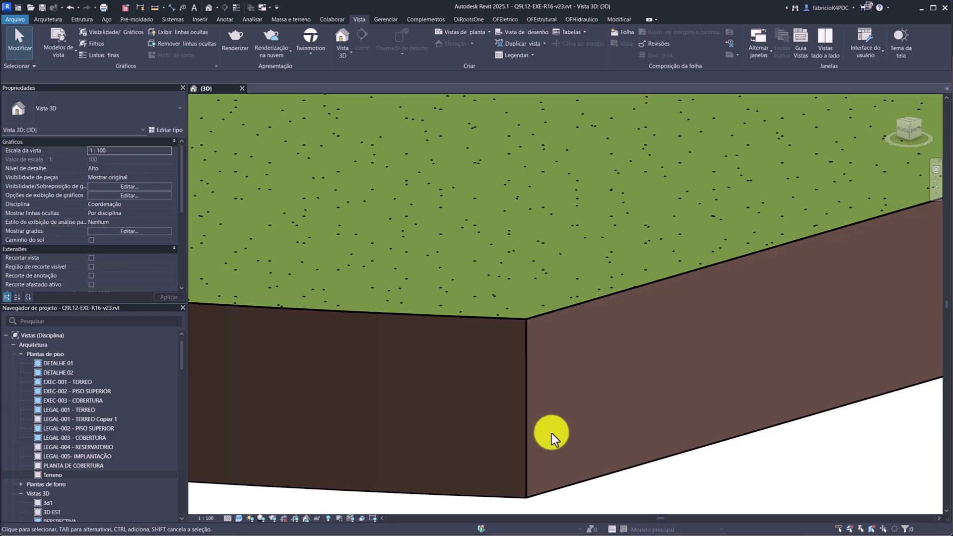
pyautogui.scroll(-2, 550, 397)
pyautogui.scroll(-1, 549, 347)
pyautogui.scroll(-3, 549, 338)
pyautogui.scroll(-2, 551, 344)
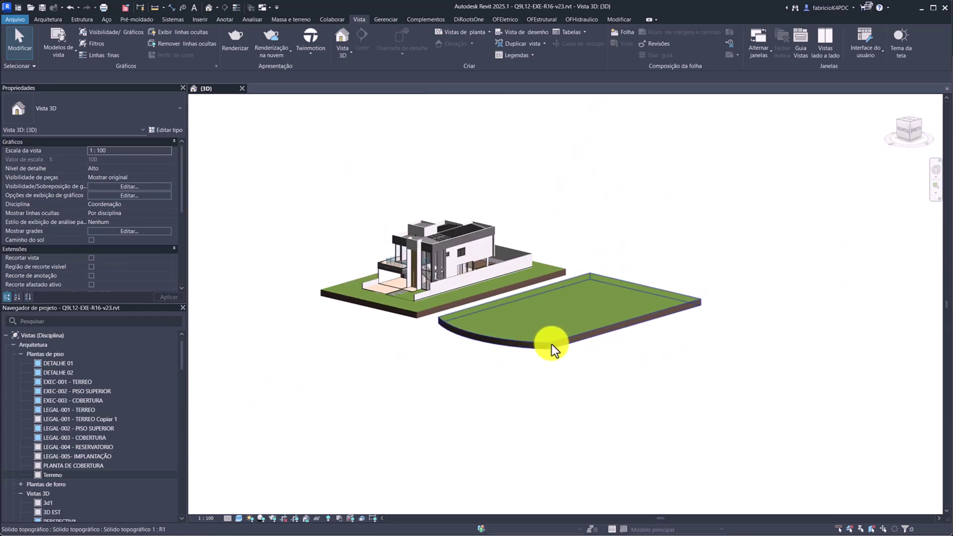
pyautogui.click(552, 344)
pyautogui.keyDown('shift'); pyautogui.moveTo(566, 302); pyautogui.dragTo(396, 368, button='middle'); pyautogui.keyUp('shift')
pyautogui.click(396, 368)
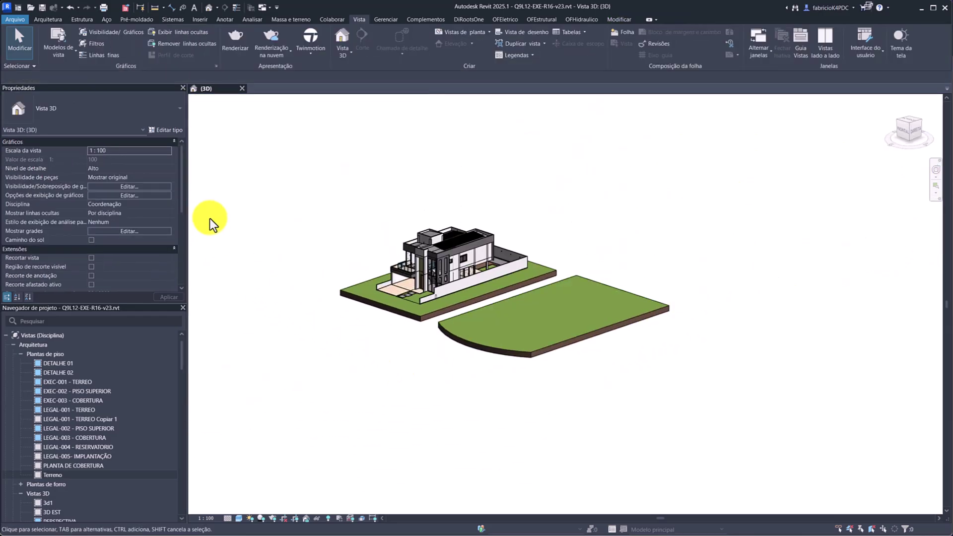
# Enable 'Caixa de corte' to enclose the house and curved terrain in a section box.
pyautogui.scroll(-2, 144, 218)
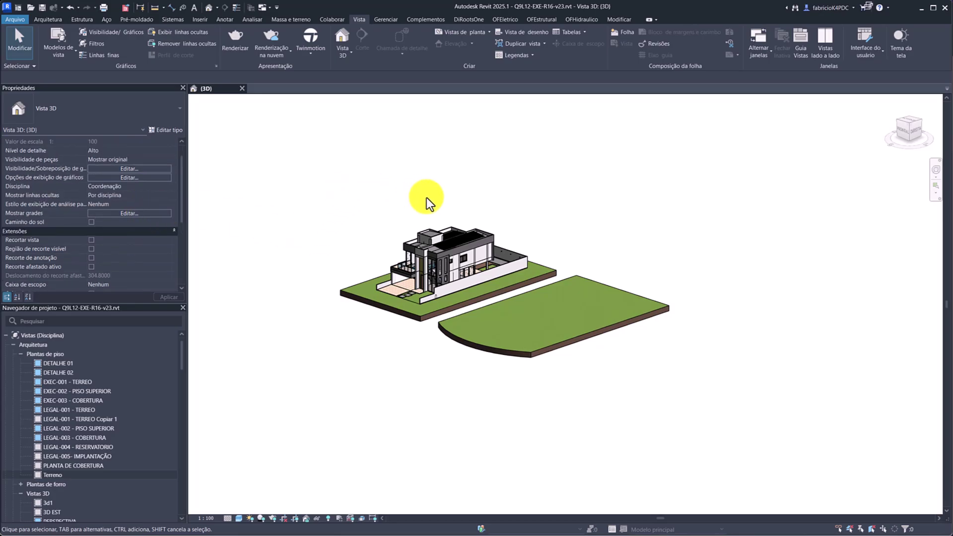
pyautogui.keyDown('shift'); pyautogui.moveTo(532, 213); pyautogui.dragTo(504, 283, button='middle'); pyautogui.keyUp('shift')
pyautogui.scroll(2, 510, 287)
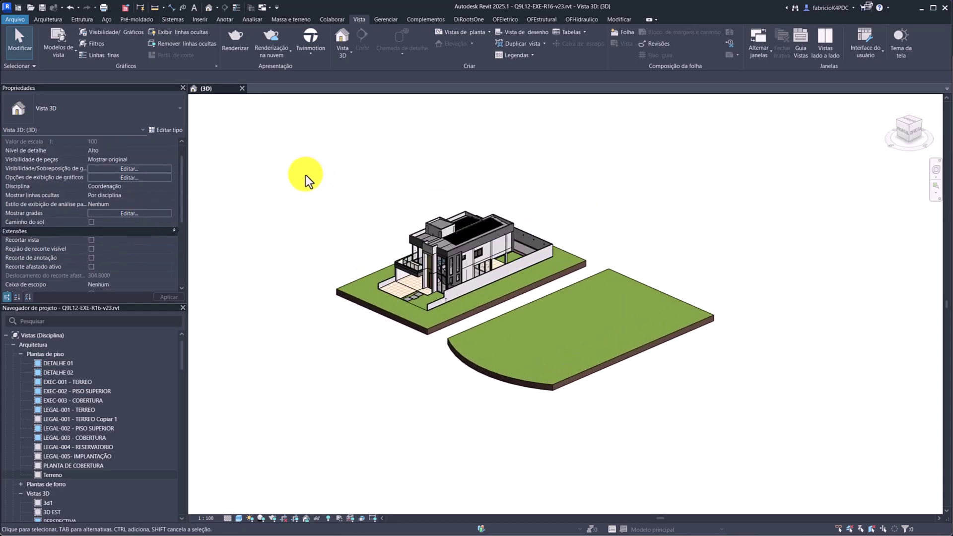
pyautogui.scroll(-3, 98, 214)
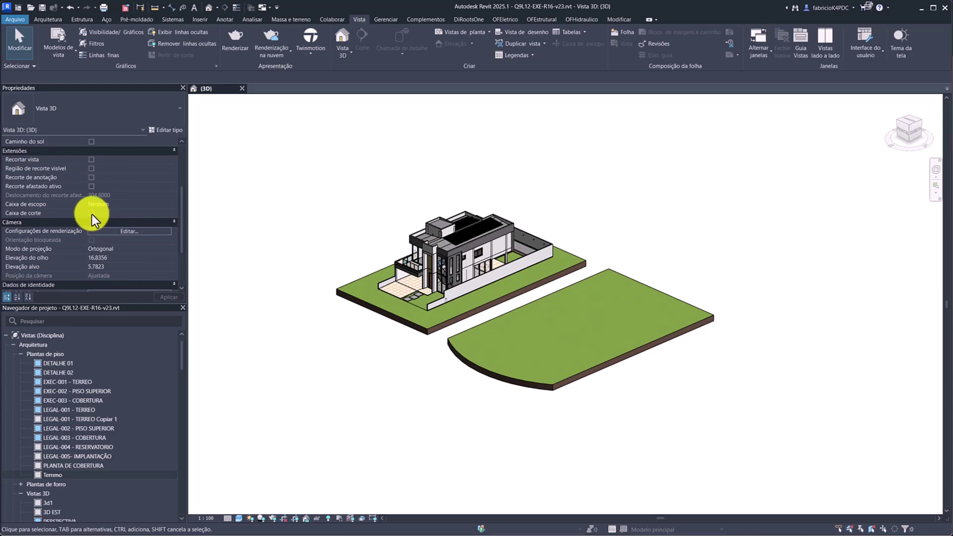
pyautogui.click(91, 213)
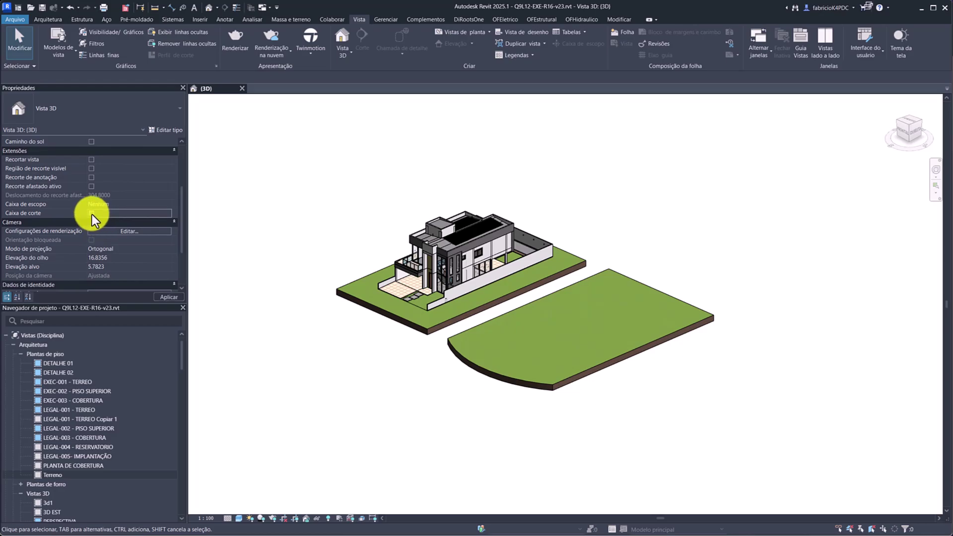
# Select the section box and zoom in on the slab corner's grass and soil layers.
pyautogui.click(490, 324)
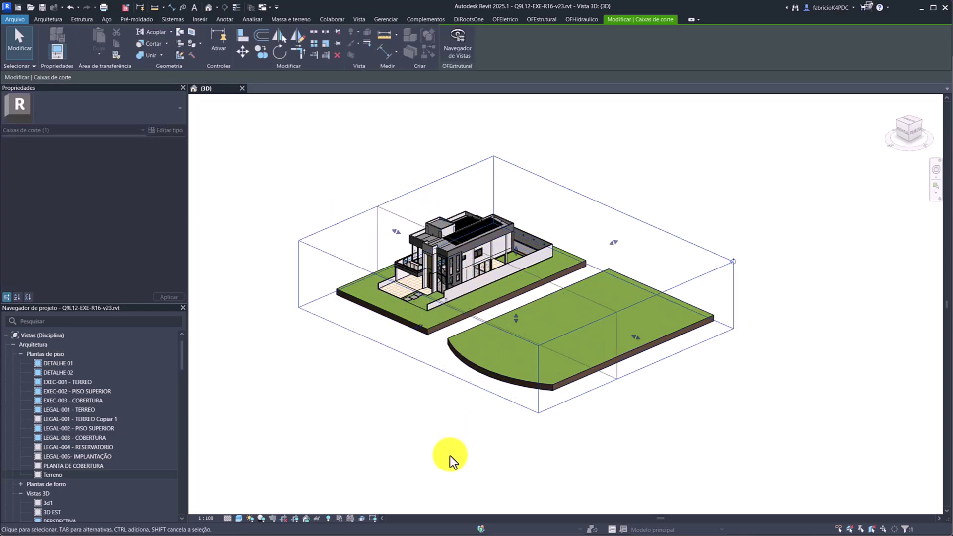
pyautogui.scroll(5, 628, 352)
pyautogui.scroll(5, 669, 307)
pyautogui.scroll(5, 670, 307)
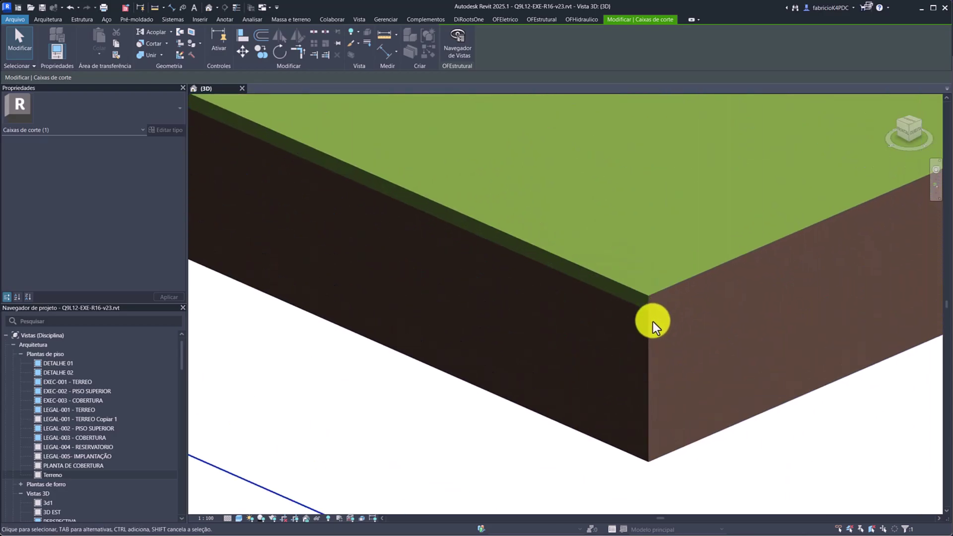
pyautogui.press('Escape')
pyautogui.scroll(2, 654, 322)
pyautogui.scroll(2, 602, 375)
pyautogui.scroll(-4, 613, 308)
pyautogui.scroll(-2, 525, 274)
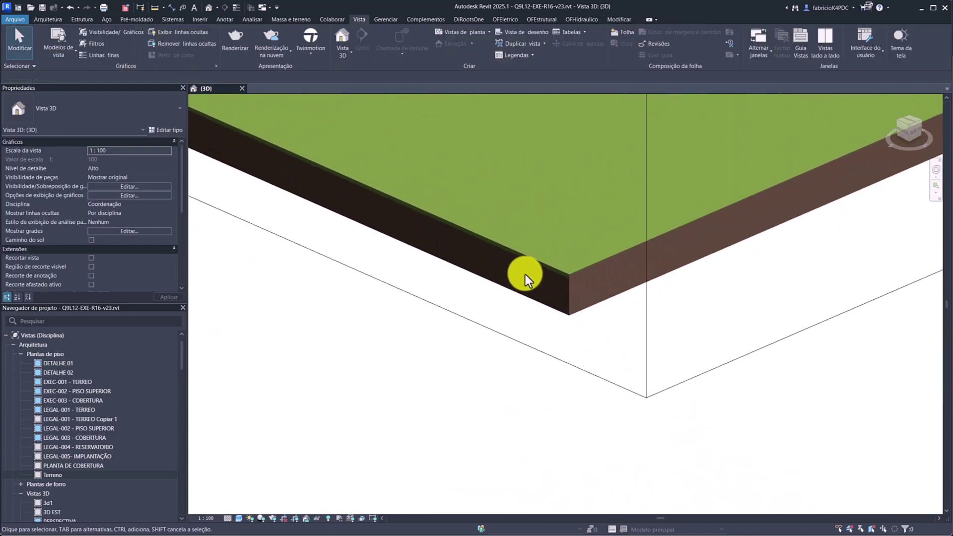
# Switch the 3D view to thin lines and zoom in on the terrain layers.
pyautogui.click(233, 9)
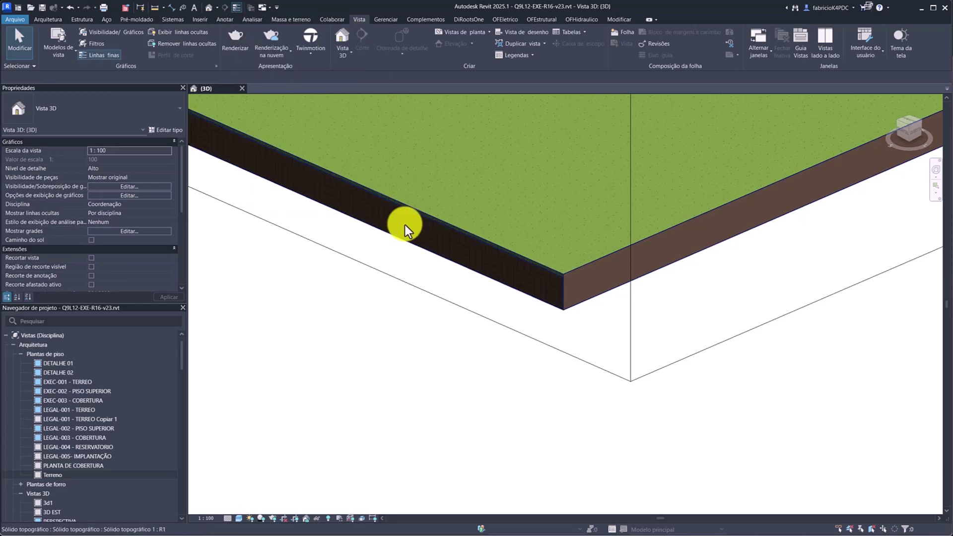
pyautogui.scroll(1, 538, 298)
pyautogui.scroll(2, 546, 278)
pyautogui.scroll(2, 559, 260)
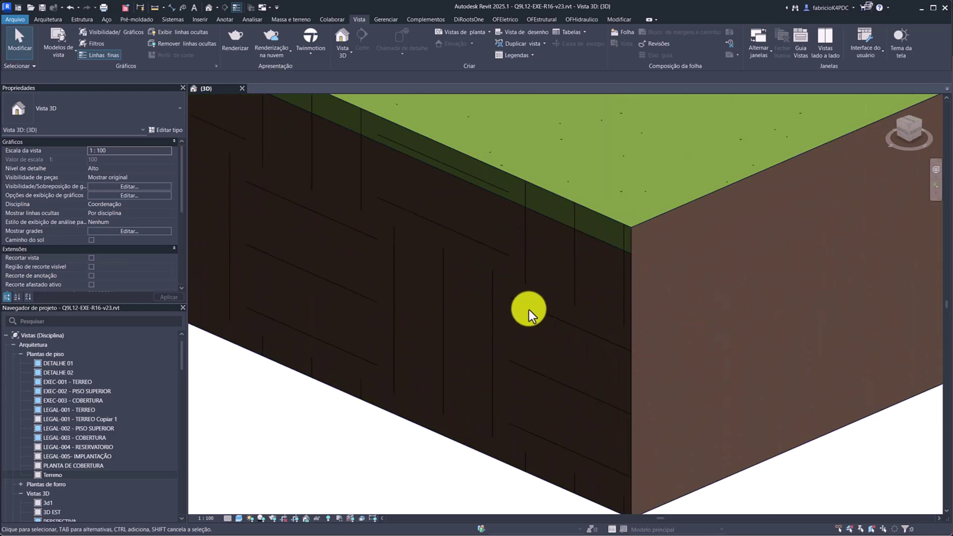
pyautogui.scroll(-3, 595, 291)
pyautogui.scroll(-3, 546, 231)
pyautogui.scroll(-2, 559, 247)
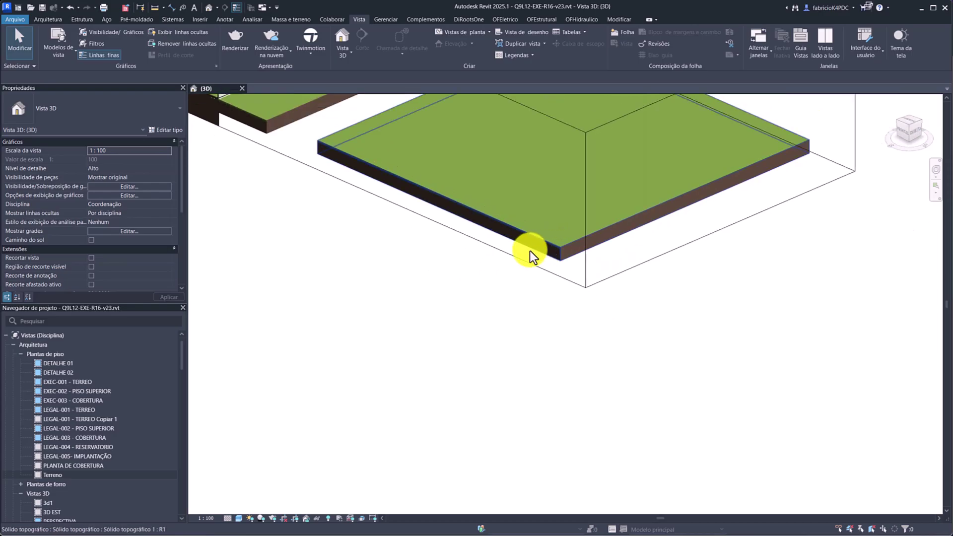
# Recentre the house and switch off the 'Caixa de corte' section box.
pyautogui.moveTo(529, 251)
pyautogui.mouseDown(button='middle')
pyautogui.moveTo(593, 297)
pyautogui.moveTo(455, 297)
pyautogui.mouseUp(button='middle')
pyautogui.scroll(3, 546, 248)
pyautogui.scroll(2, 543, 262)
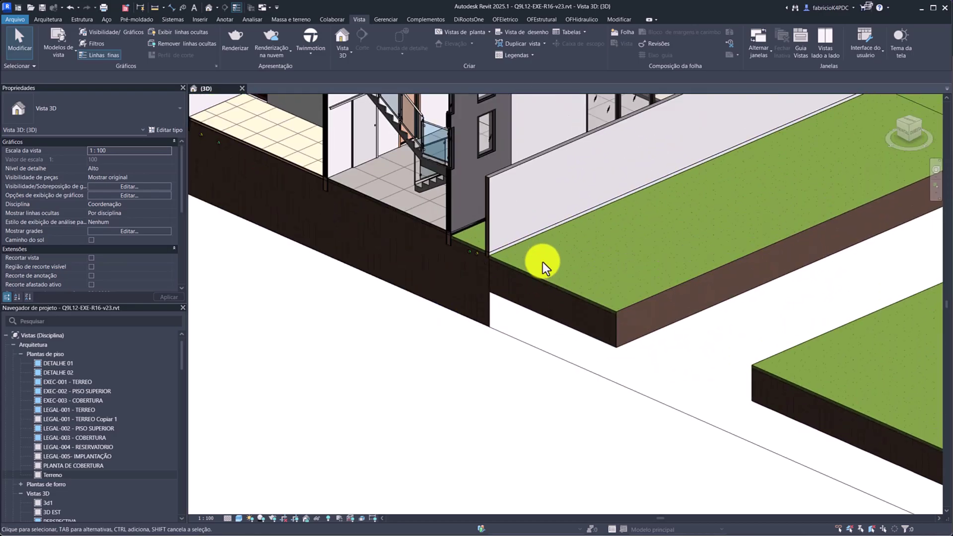
pyautogui.scroll(-3, 526, 326)
pyautogui.scroll(-3, 521, 311)
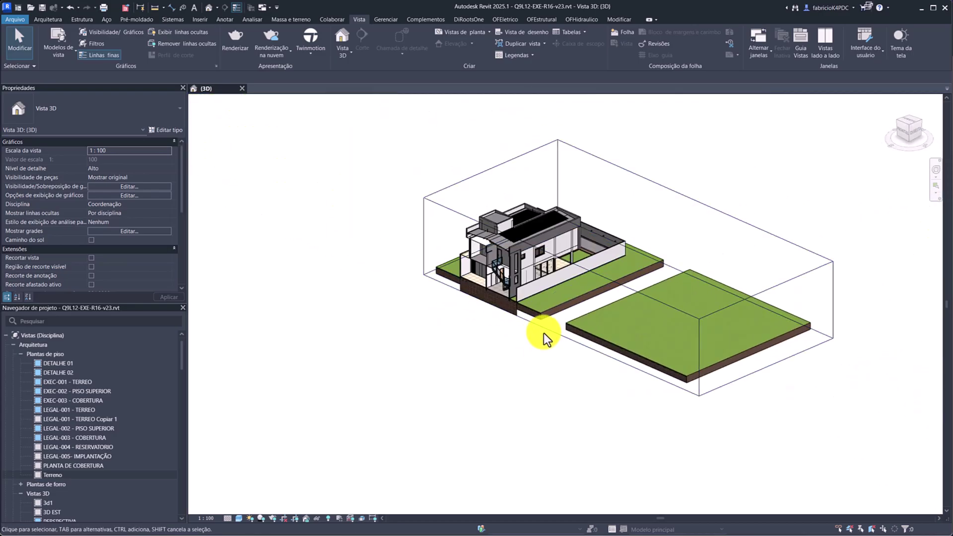
pyautogui.scroll(-2, 141, 230)
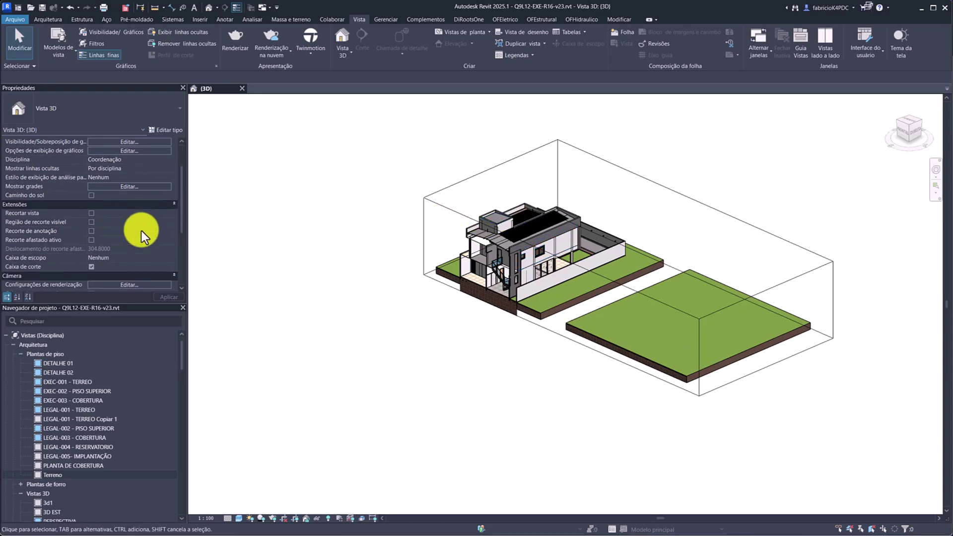
pyautogui.scroll(-3, 99, 217)
pyautogui.click(91, 195)
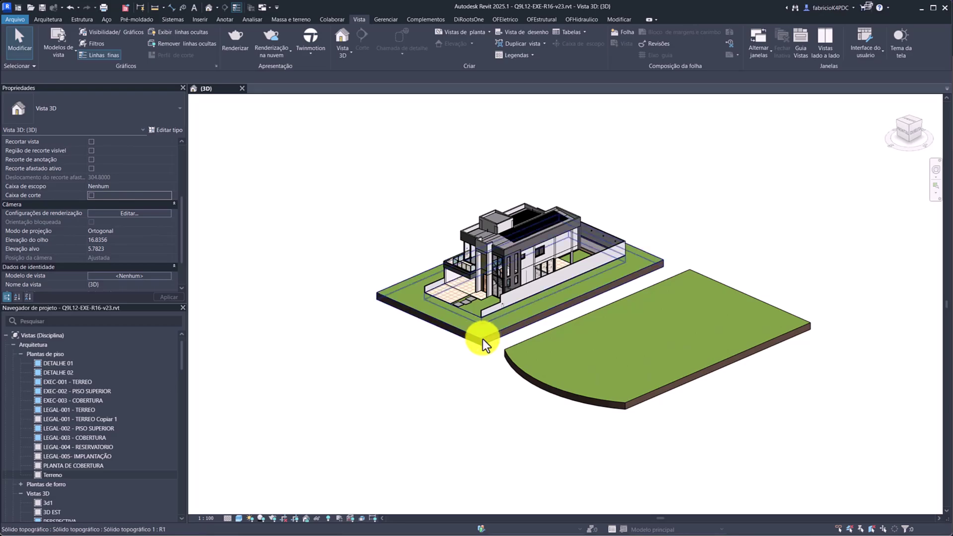
# Duplicate the house-site toposolid's type as 'Sólido topográfico 2' and apply it.
pyautogui.click(483, 338)
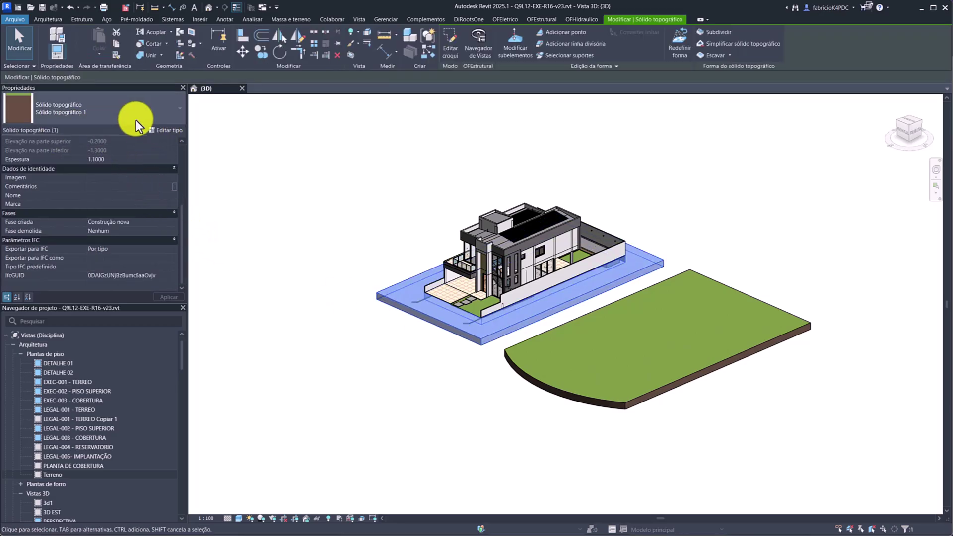
pyautogui.click(163, 131)
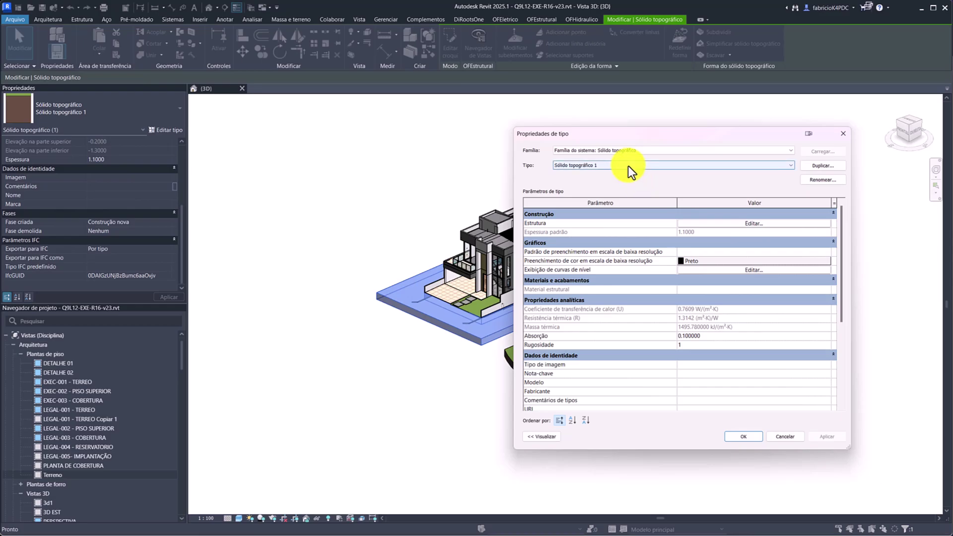
pyautogui.moveTo(742, 135); pyautogui.dragTo(596, 137)
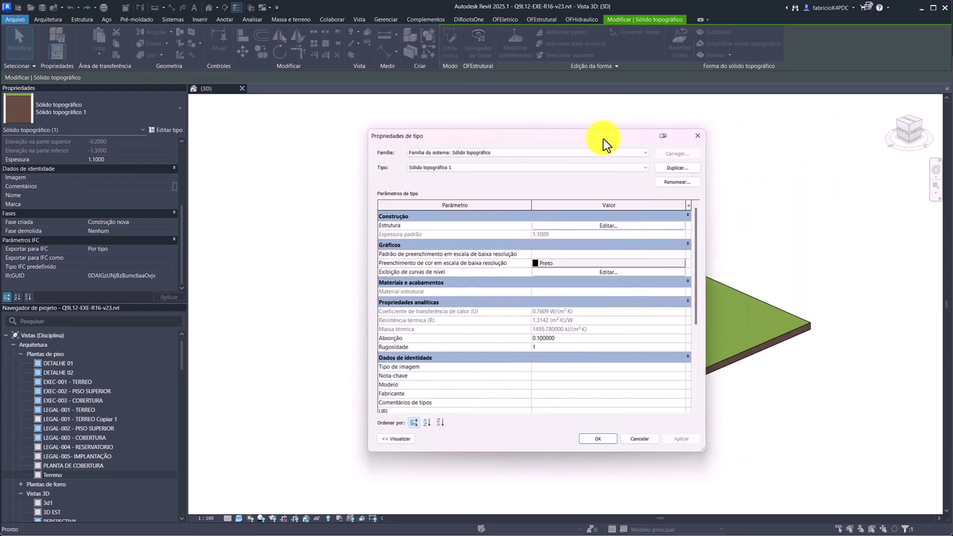
pyautogui.click(683, 170)
pyautogui.click(549, 287)
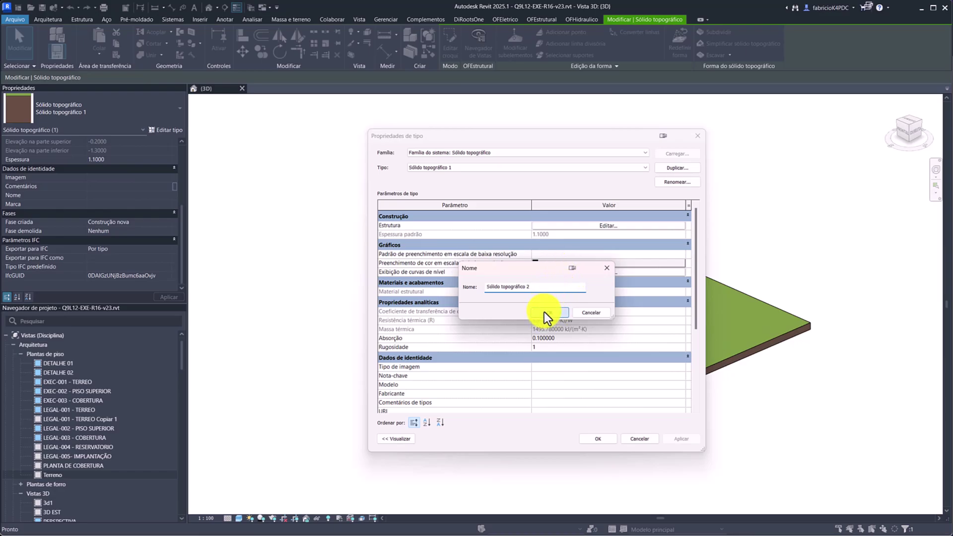
pyautogui.click(544, 311)
pyautogui.click(599, 439)
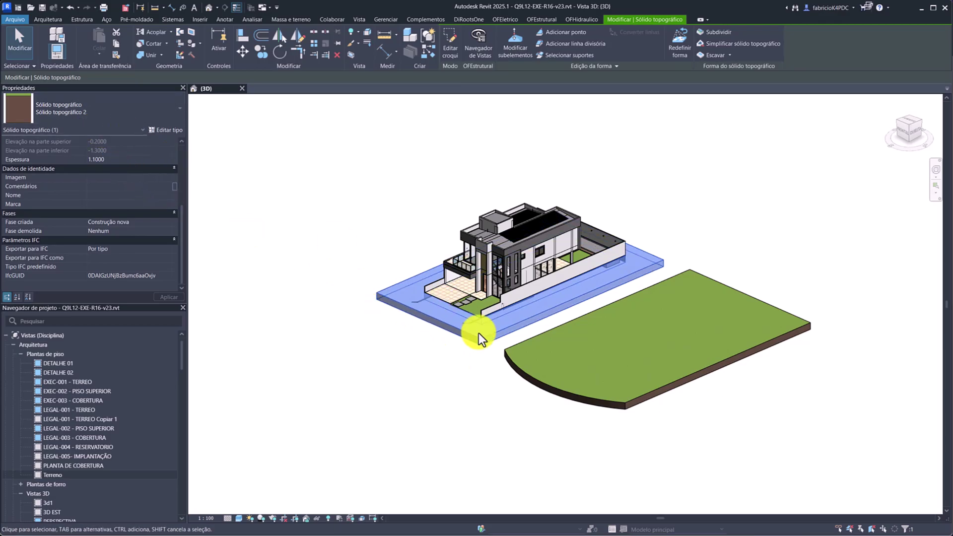
pyautogui.press('Escape')
# Select the curved toposolid, then check the house slab's type.
pyautogui.click(571, 388)
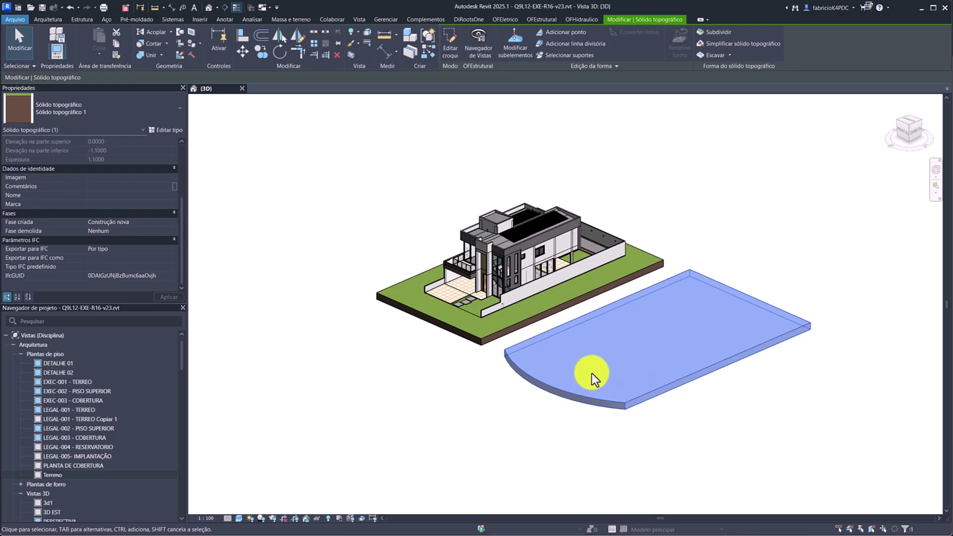
pyautogui.scroll(1, 499, 328)
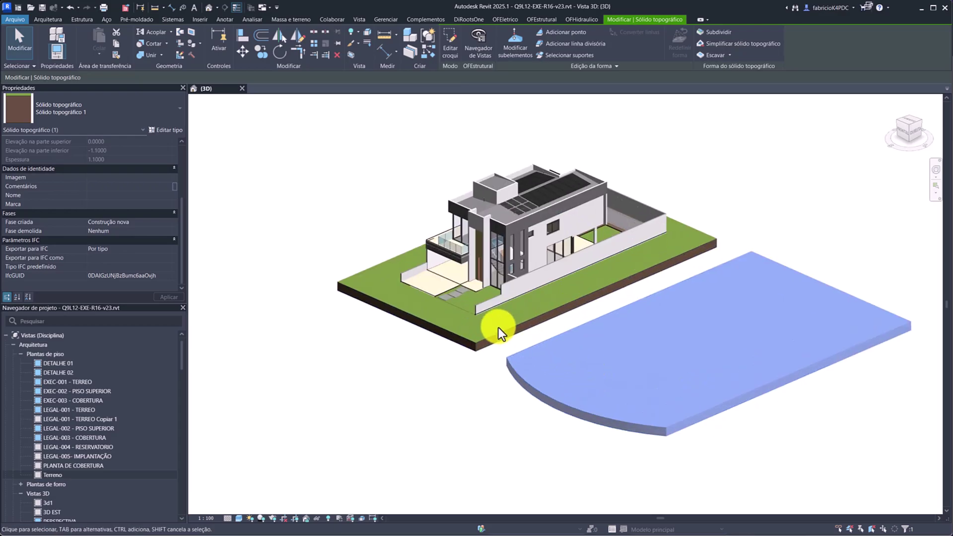
pyautogui.scroll(2, 498, 331)
pyautogui.scroll(1, 497, 334)
pyautogui.click(497, 335)
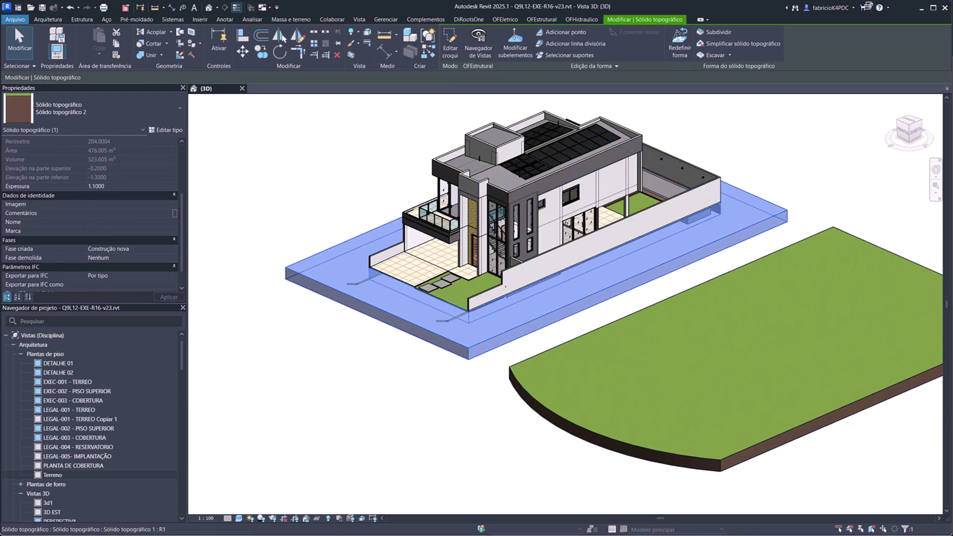
pyautogui.press('Escape')
# Open Sólido topográfico 1's layer structure showing Grama 0.1000 over Terra 1.0000.
pyautogui.click(636, 313)
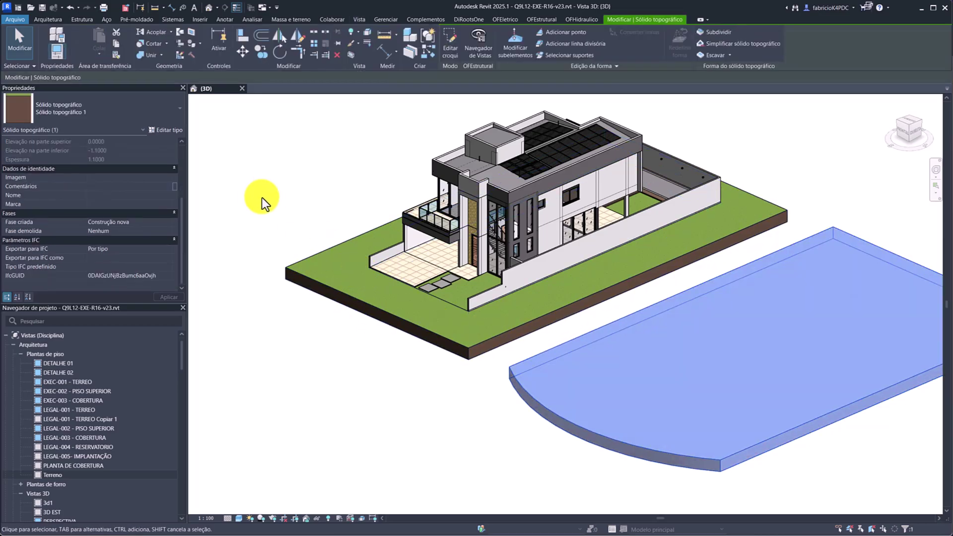
pyautogui.click(165, 130)
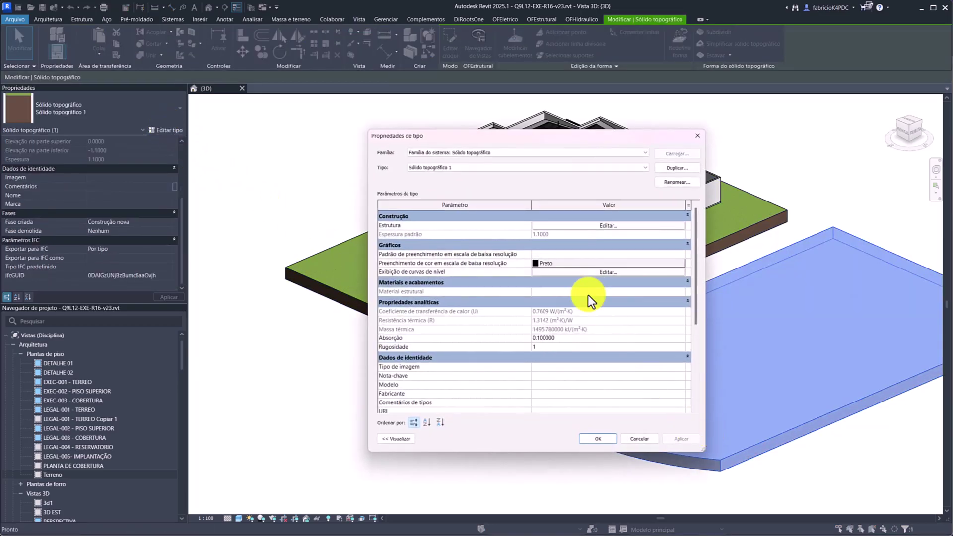
pyautogui.click(607, 226)
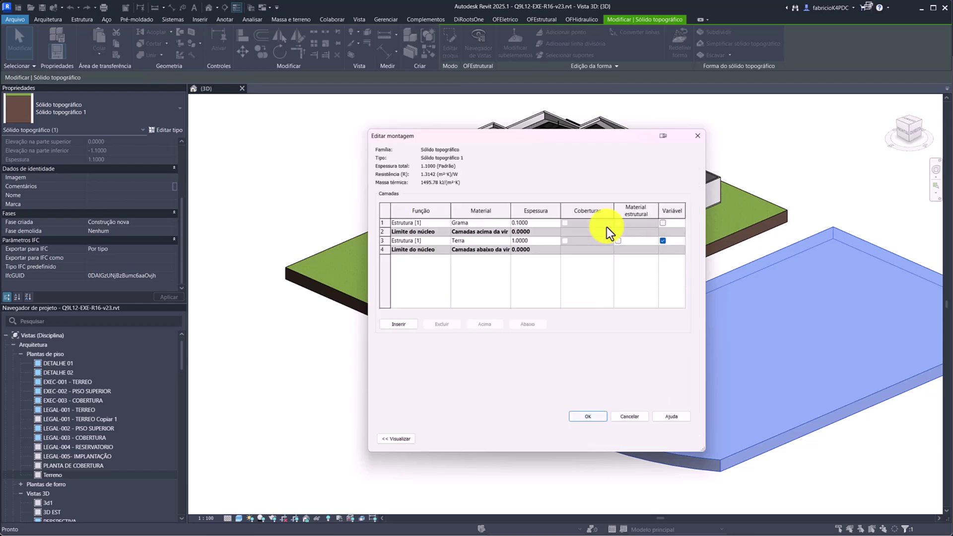
pyautogui.click(461, 225)
pyautogui.moveTo(505, 147); pyautogui.dragTo(618, 147)
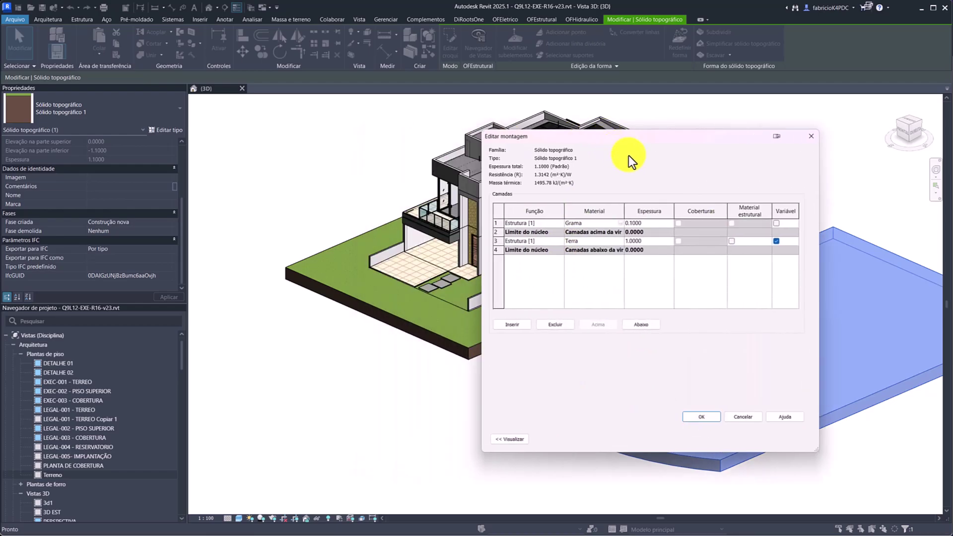